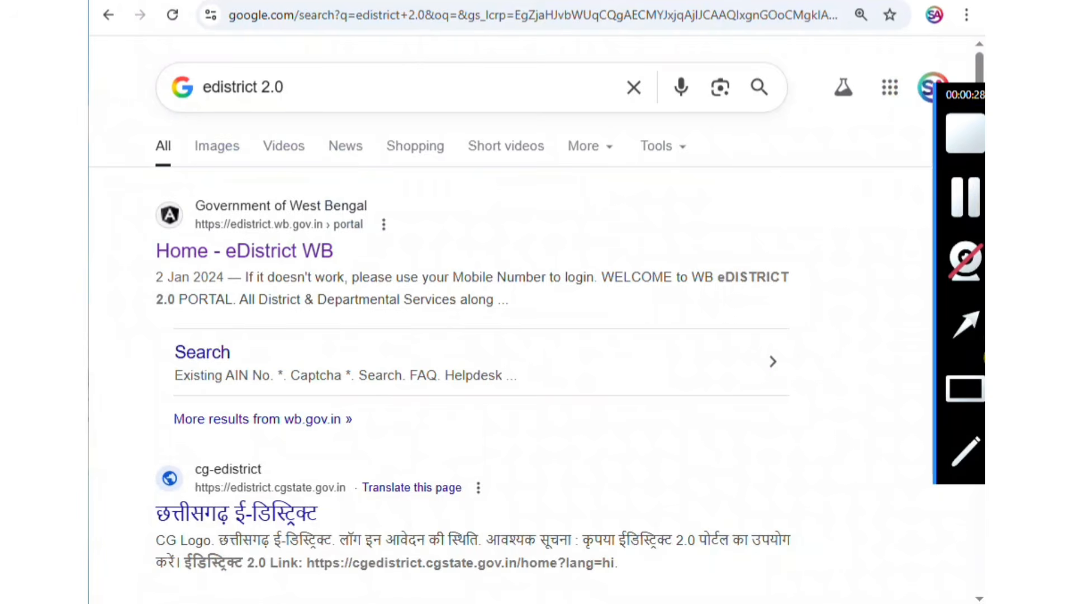
# Open the Home - eDistrict WB result from the search results for "edistrict 2.0".
pyautogui.click(968, 393)
pyautogui.moveTo(179, 65); pyautogui.dragTo(314, 112)
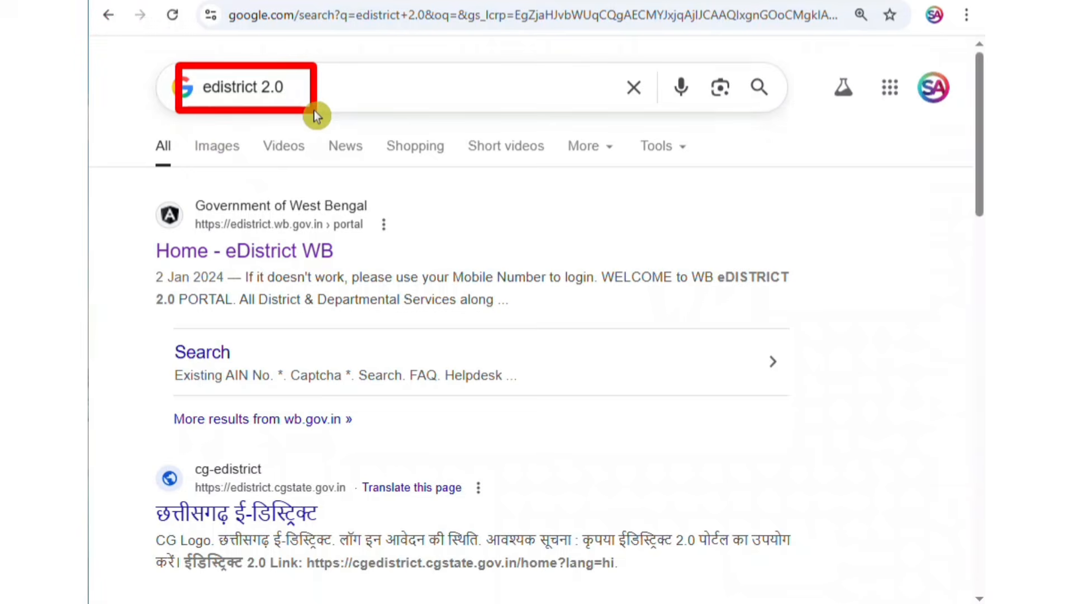
pyautogui.moveTo(983, 412)
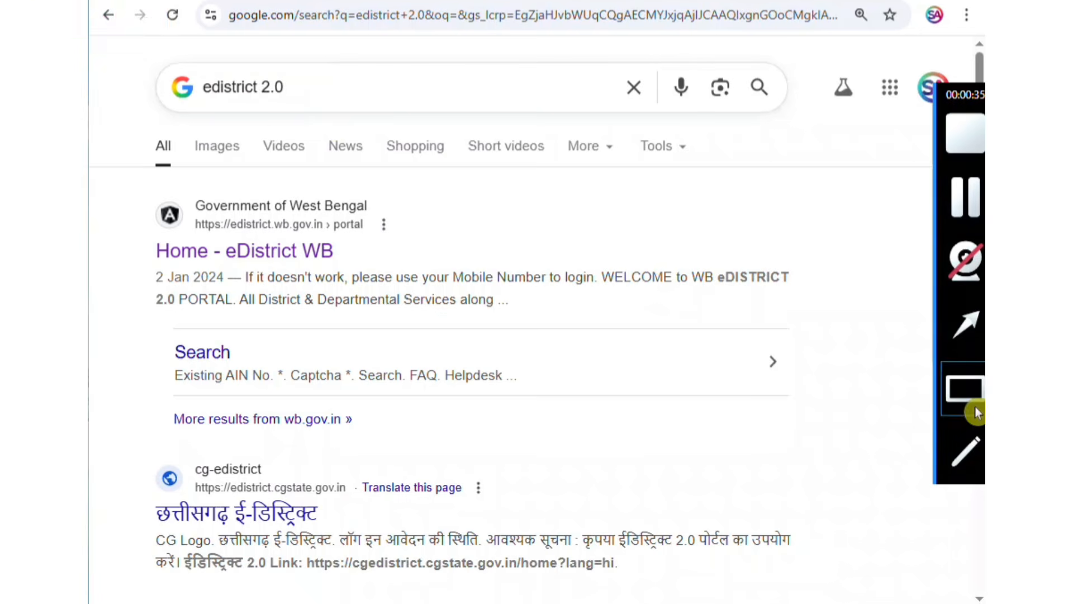
pyautogui.moveTo(147, 235); pyautogui.dragTo(380, 273)
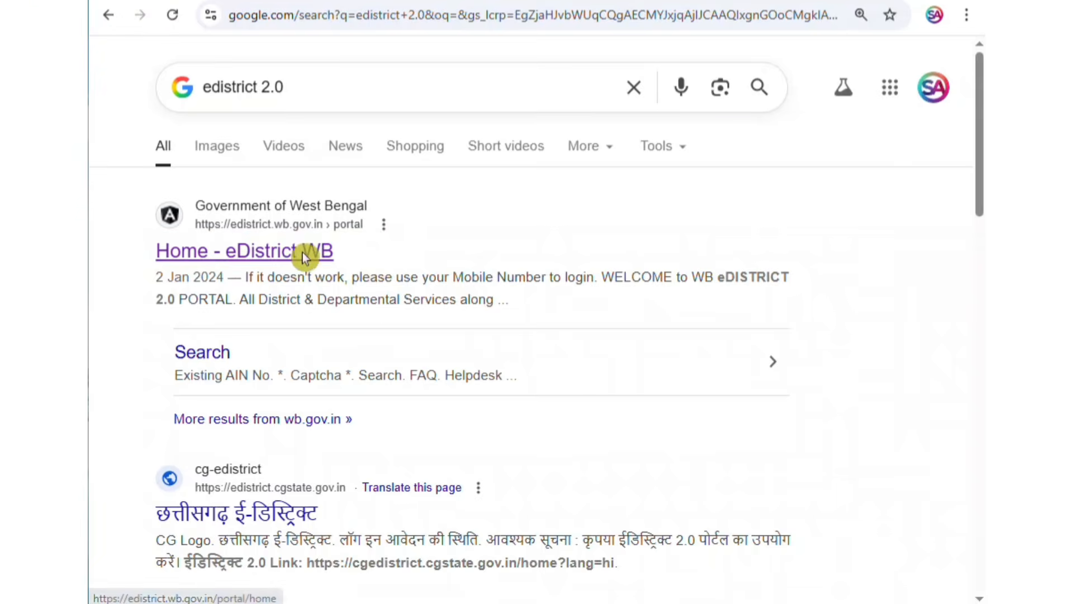
# Open the login and sign-up page of the West Bengal eDistrict portal.
pyautogui.moveTo(973, 206)
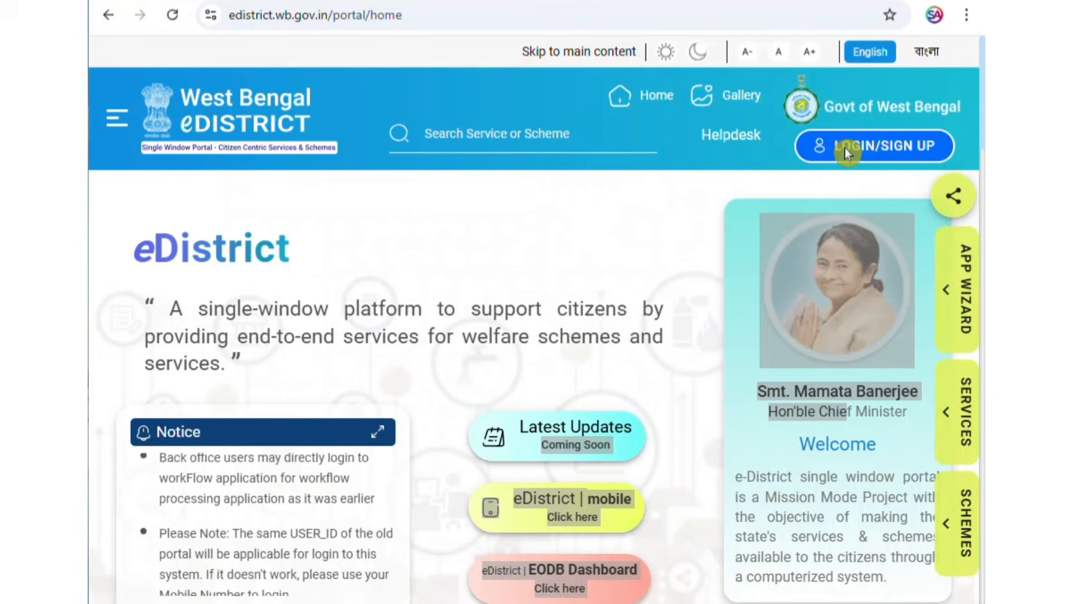
pyautogui.moveTo(964, 299)
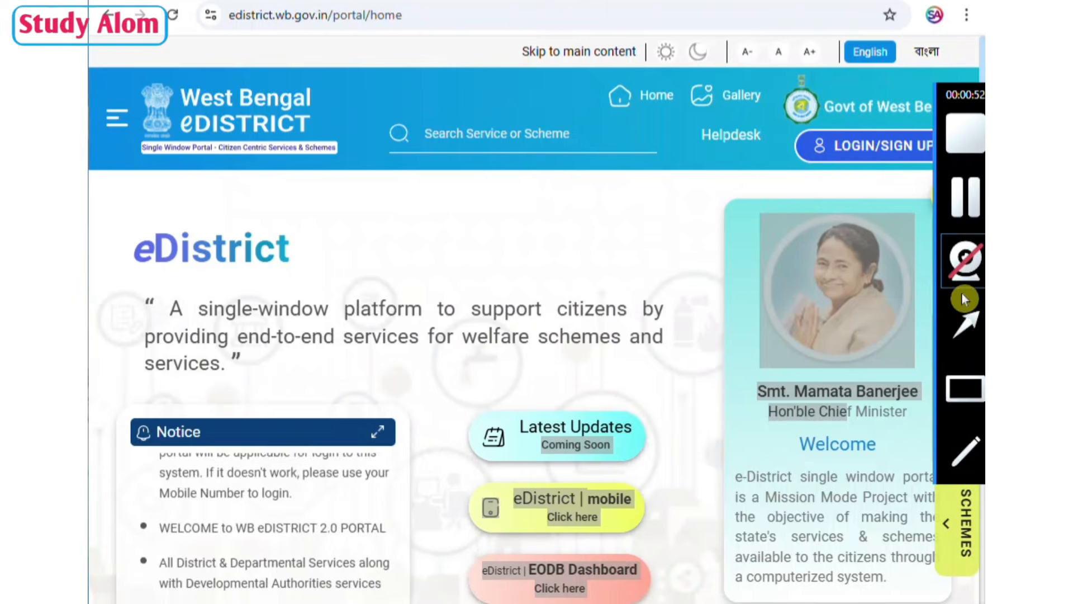
pyautogui.click(974, 399)
pyautogui.moveTo(785, 124)
pyautogui.mouseDown()
pyautogui.moveTo(965, 126)
pyautogui.moveTo(970, 171)
pyautogui.mouseUp()
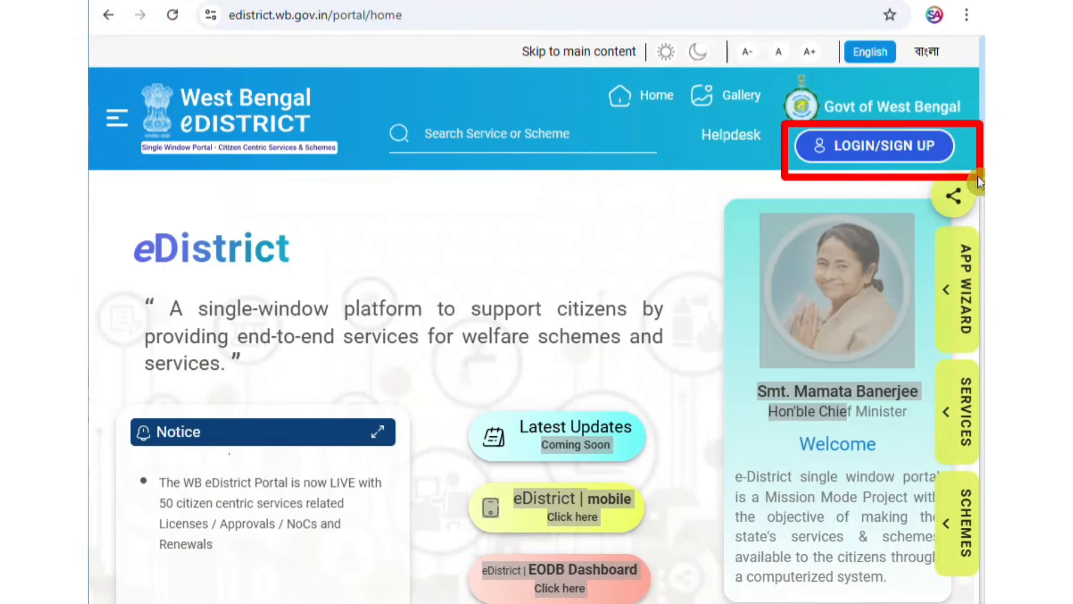
pyautogui.click(882, 146)
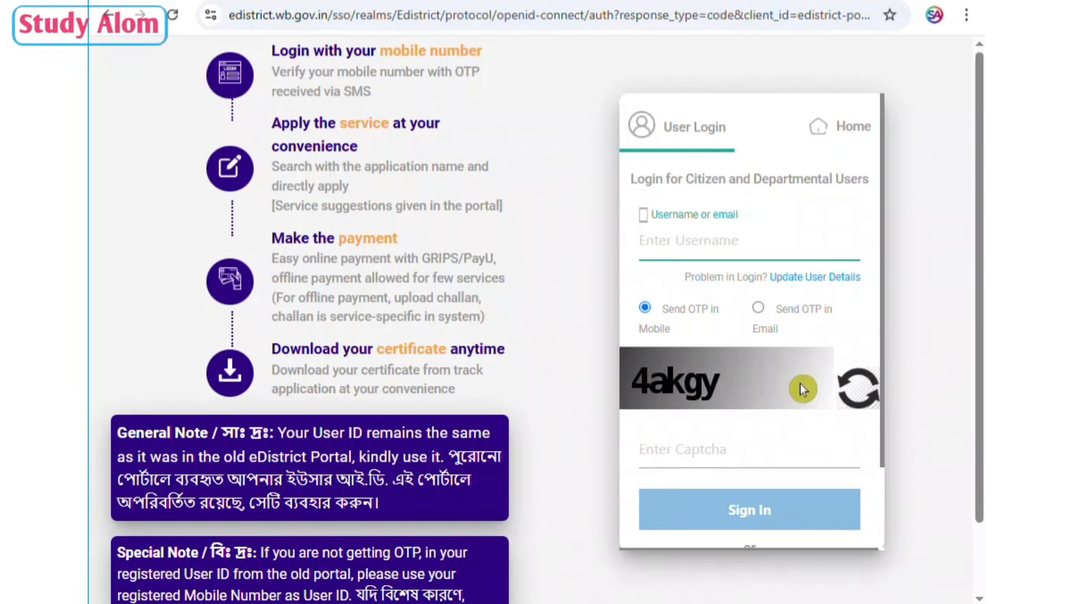
# Open the new-user registration form and review the details it asks for.
pyautogui.scroll(-2, 801, 383)
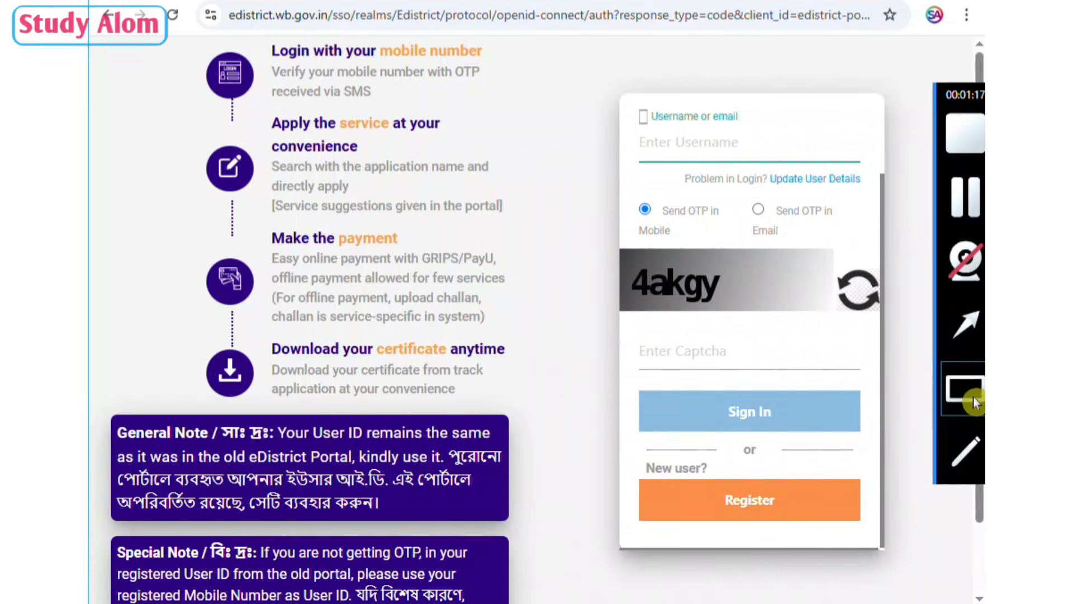
pyautogui.click(973, 395)
pyautogui.moveTo(624, 438)
pyautogui.mouseDown()
pyautogui.moveTo(679, 451)
pyautogui.moveTo(729, 484)
pyautogui.mouseUp()
pyautogui.moveTo(978, 392)
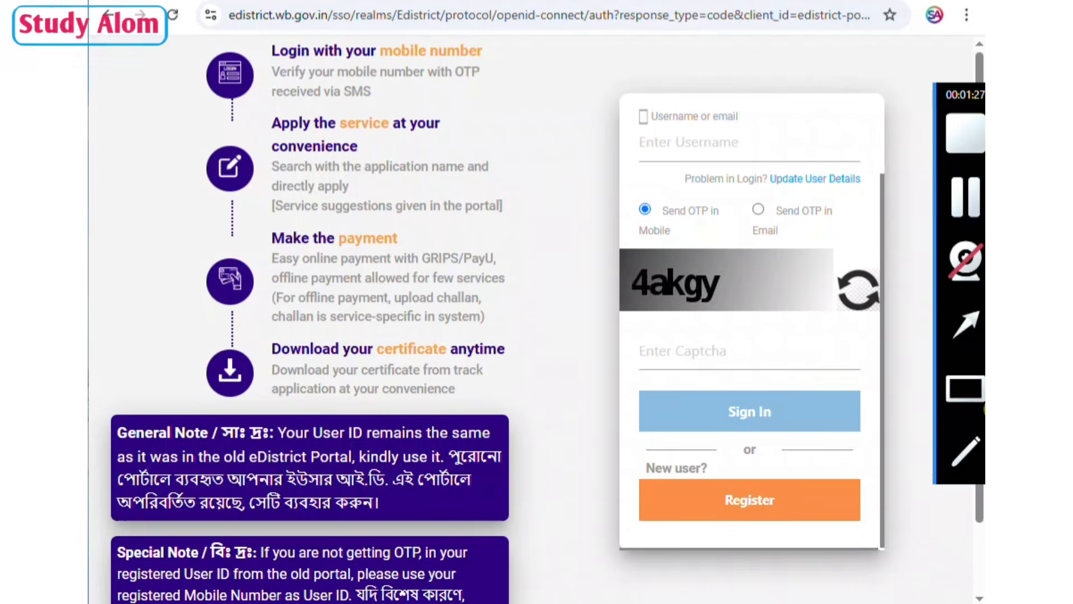
pyautogui.moveTo(675, 473); pyautogui.dragTo(827, 525)
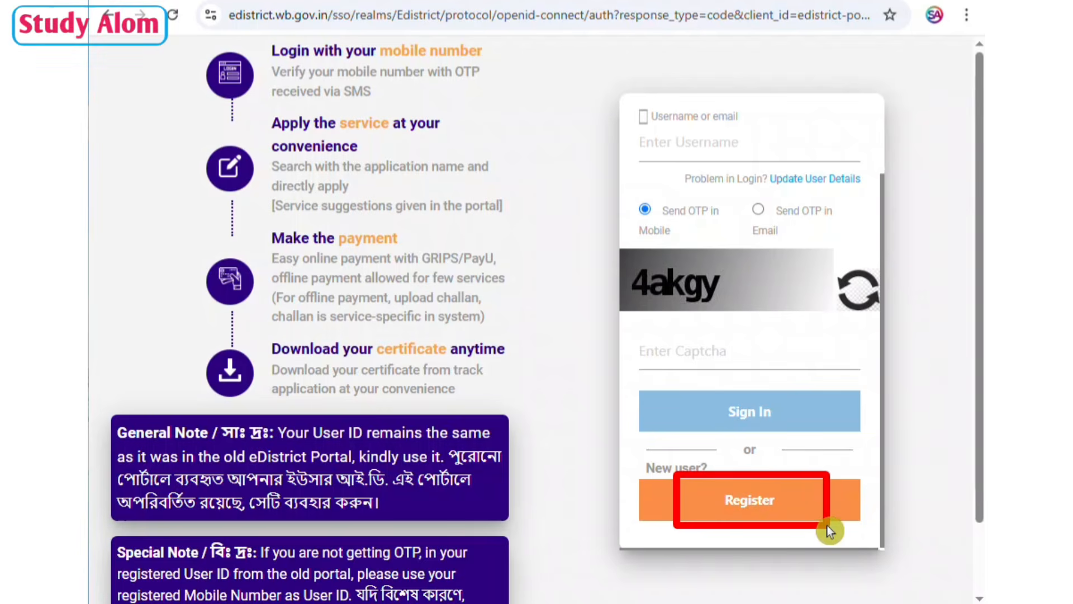
pyautogui.click(760, 501)
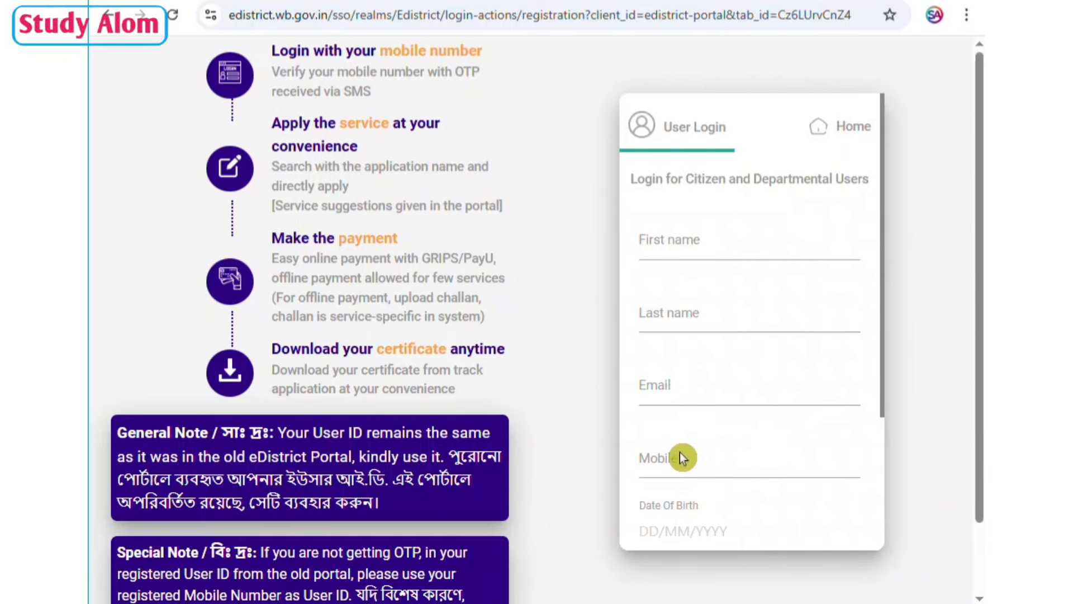
pyautogui.scroll(-3, 755, 411)
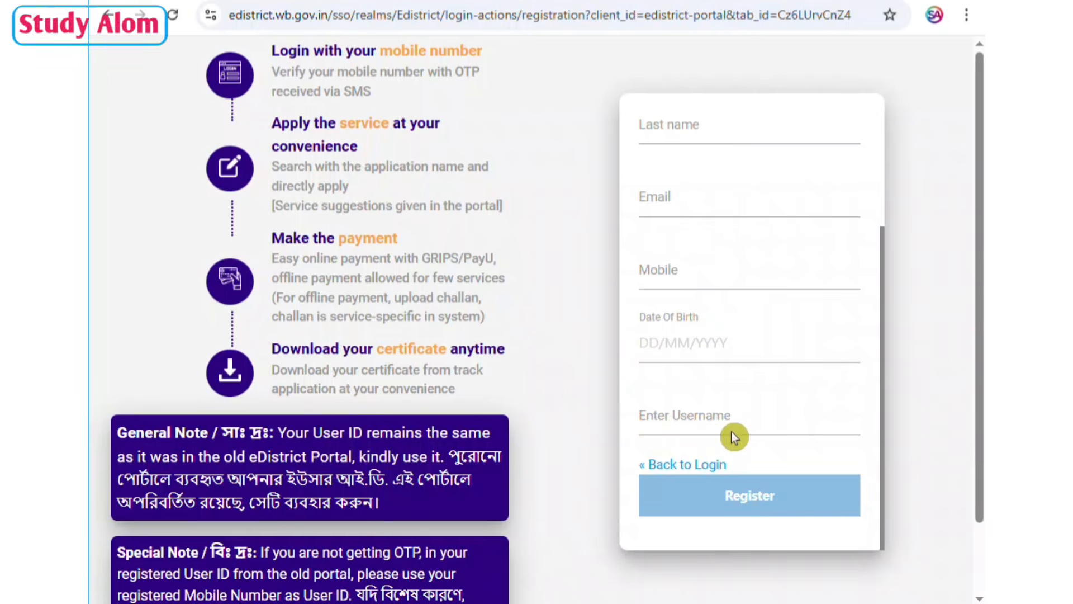
pyautogui.moveTo(974, 488)
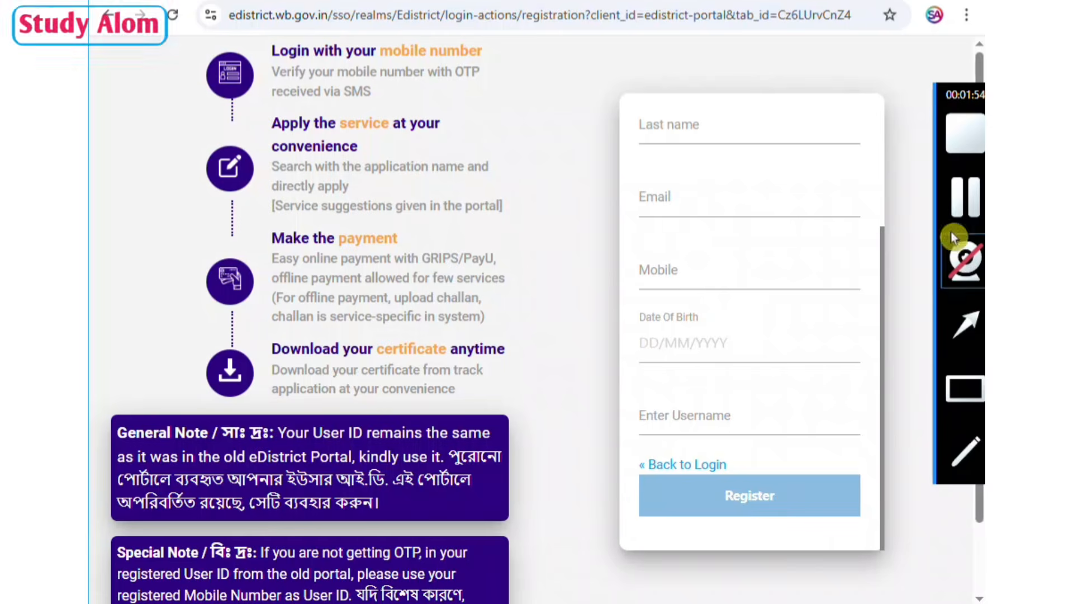
# Return to the user login form and fill in the username and captcha, with the OTP sent to the mobile.
pyautogui.click(974, 200)
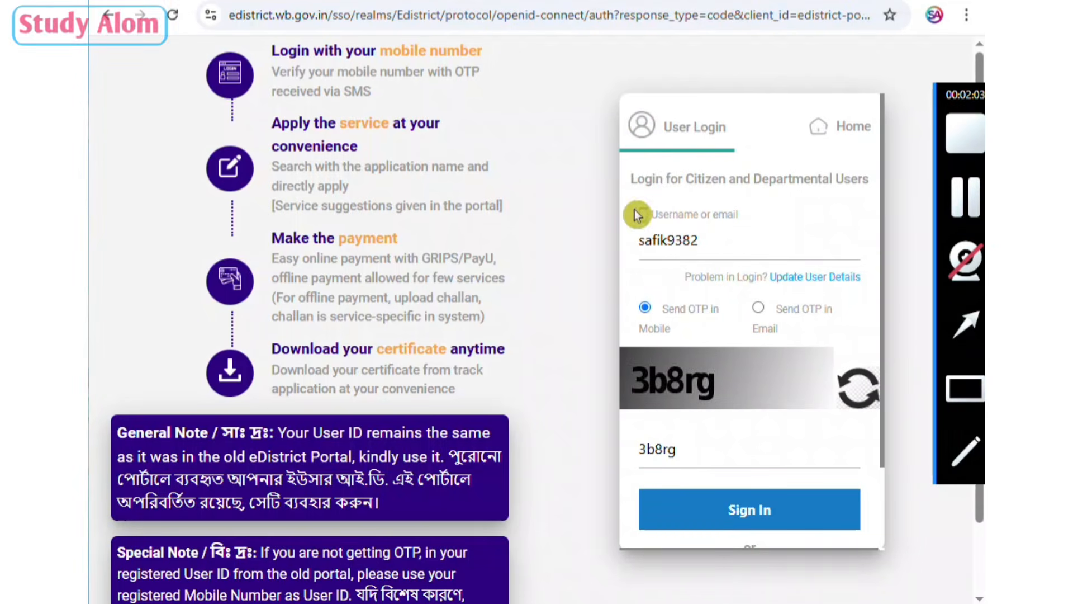
pyautogui.moveTo(632, 211); pyautogui.dragTo(726, 266)
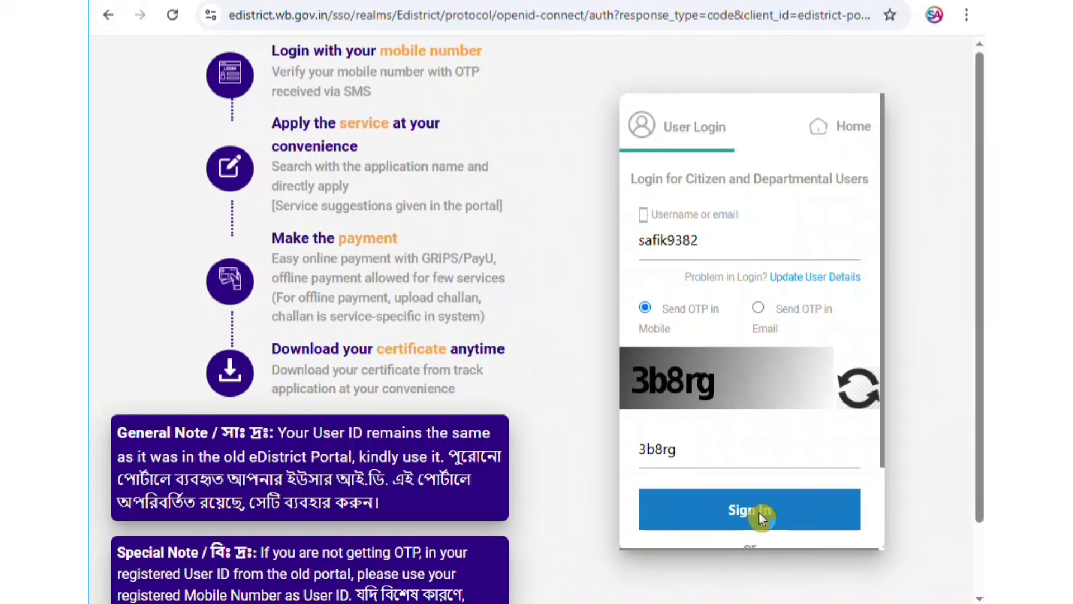
pyautogui.click(976, 390)
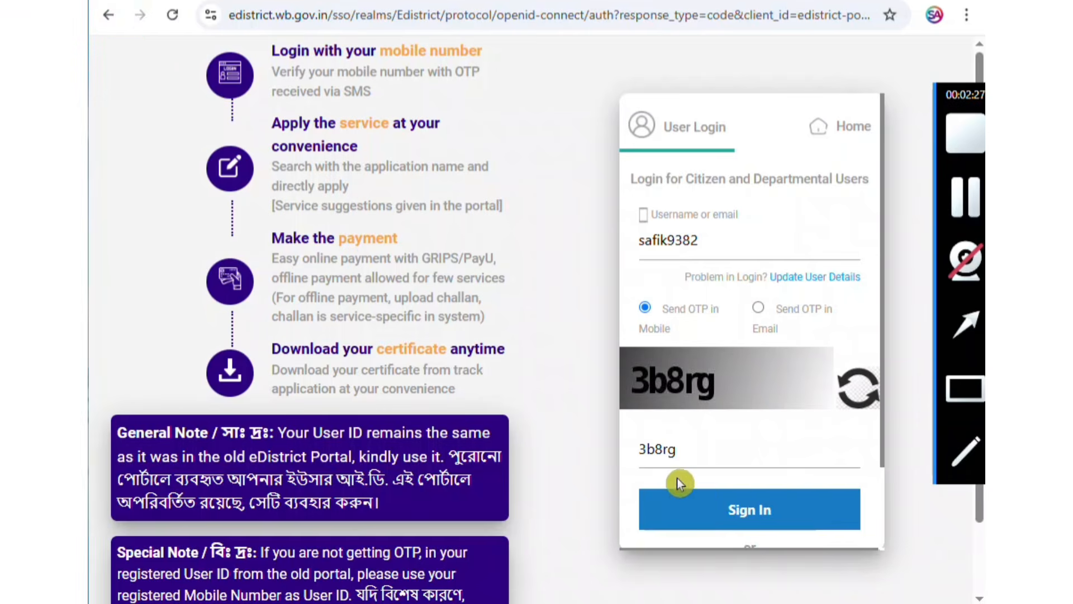
pyautogui.moveTo(677, 478); pyautogui.dragTo(808, 535)
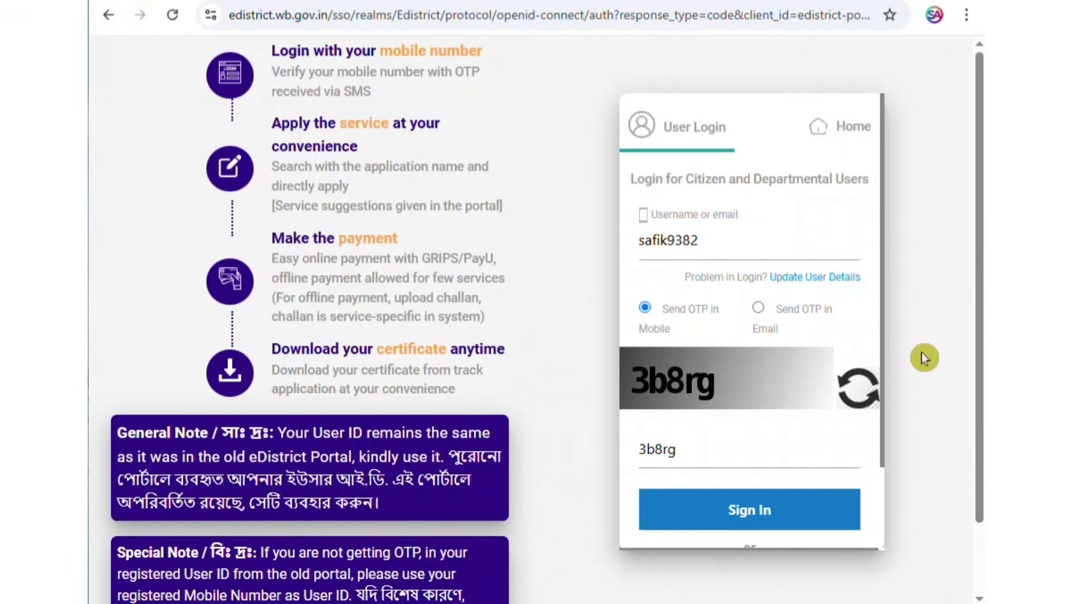
# Sign in to the portal by entering the one-time password and submitting it.
pyautogui.click(974, 200)
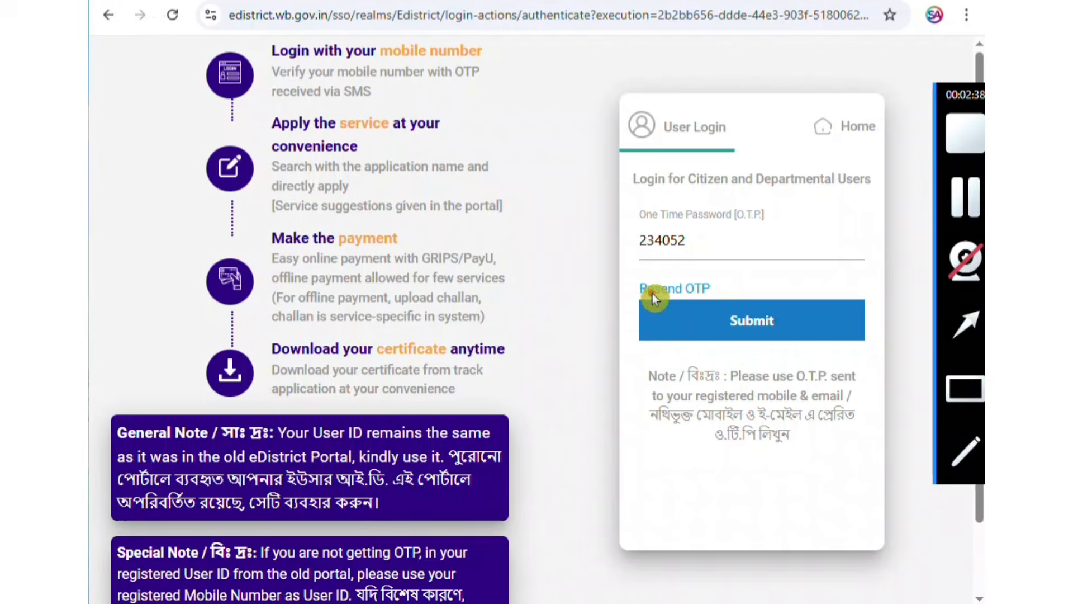
pyautogui.moveTo(650, 292); pyautogui.dragTo(831, 343)
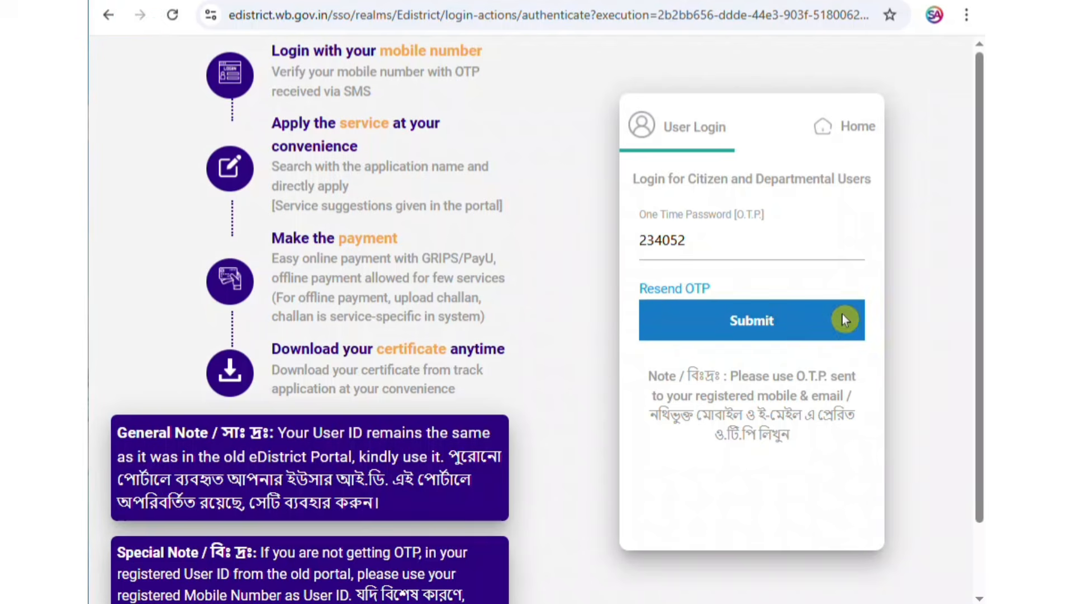
pyautogui.click(761, 323)
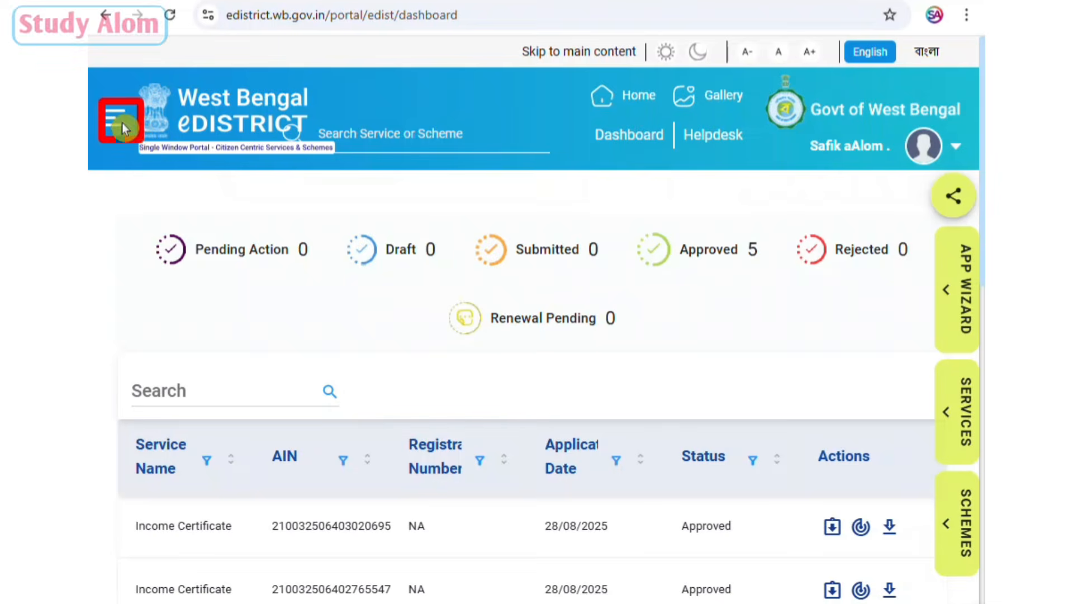
# Open the Service Discovery window listing the portal's services.
pyautogui.click(108, 120)
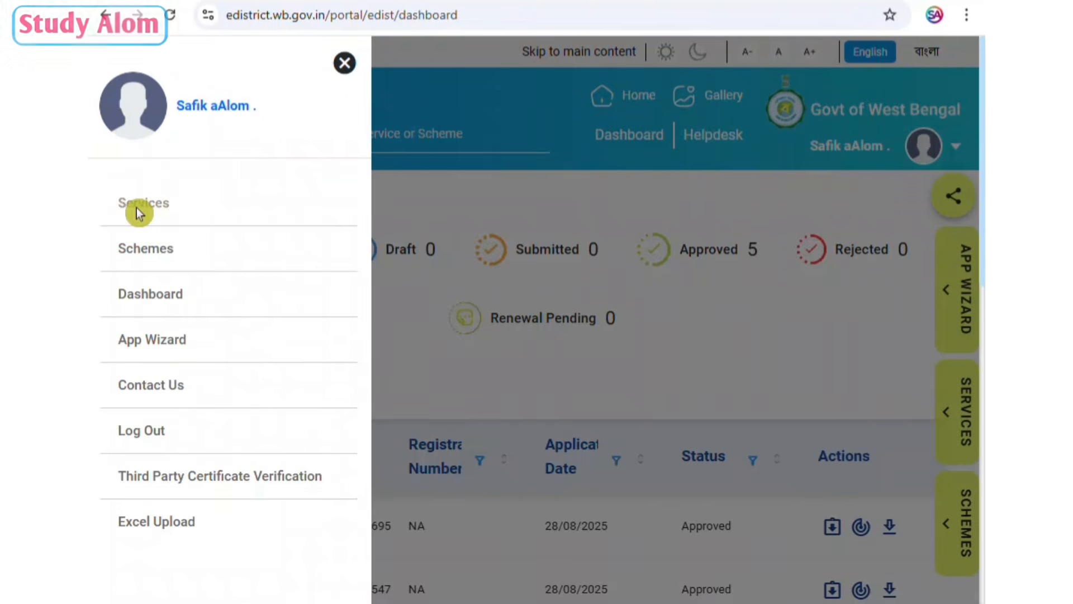
pyautogui.click(967, 399)
pyautogui.moveTo(97, 176)
pyautogui.mouseDown()
pyautogui.moveTo(139, 193)
pyautogui.moveTo(189, 233)
pyautogui.mouseUp()
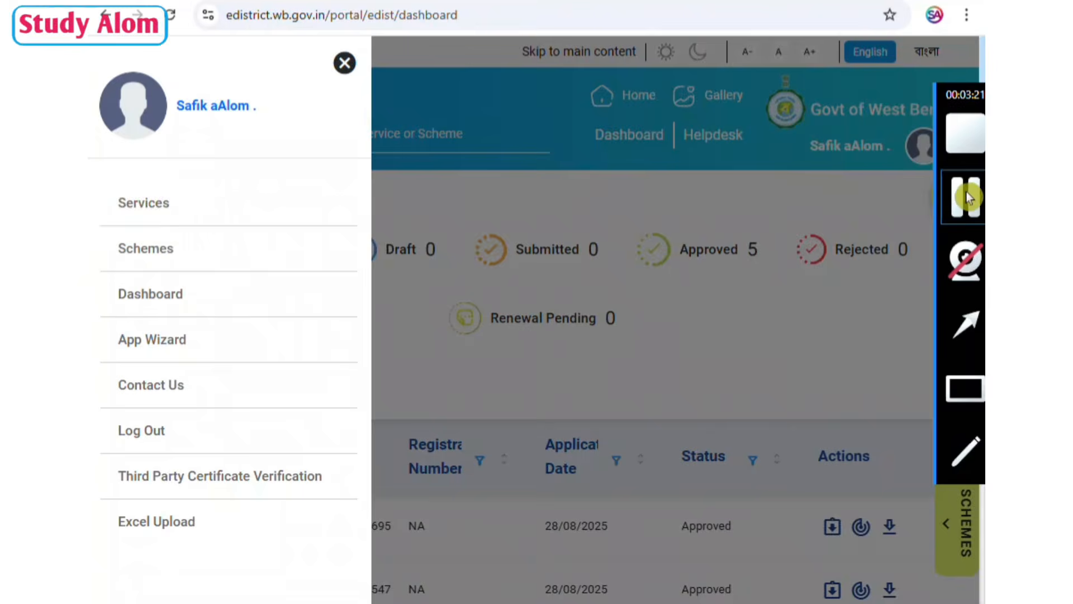
pyautogui.click(966, 191)
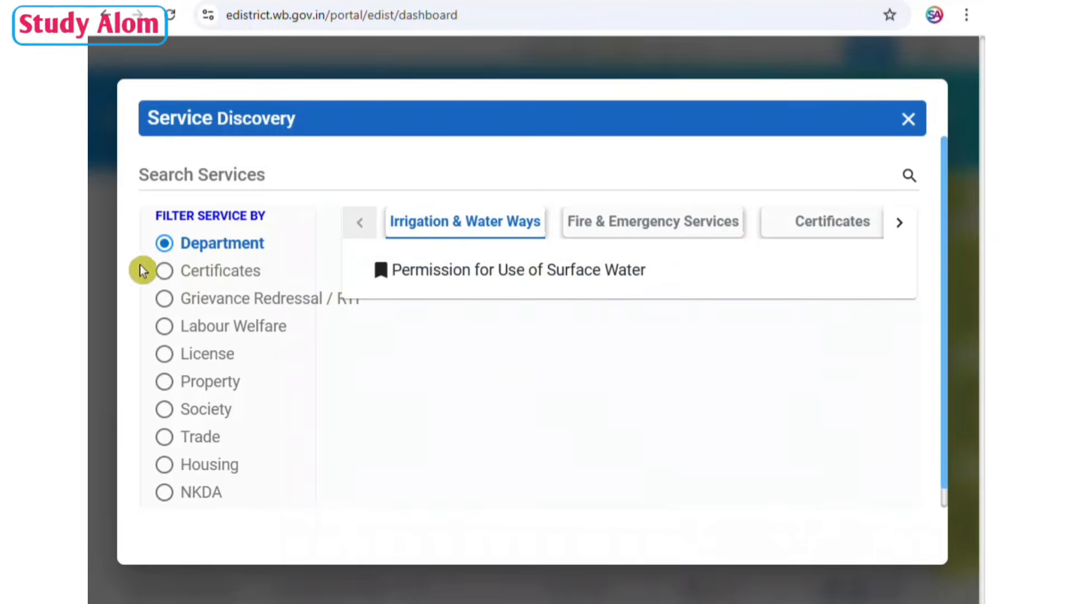
# Filter the services by Certificates and open the Local Residence (Domicile) Certificate service.
pyautogui.click(967, 376)
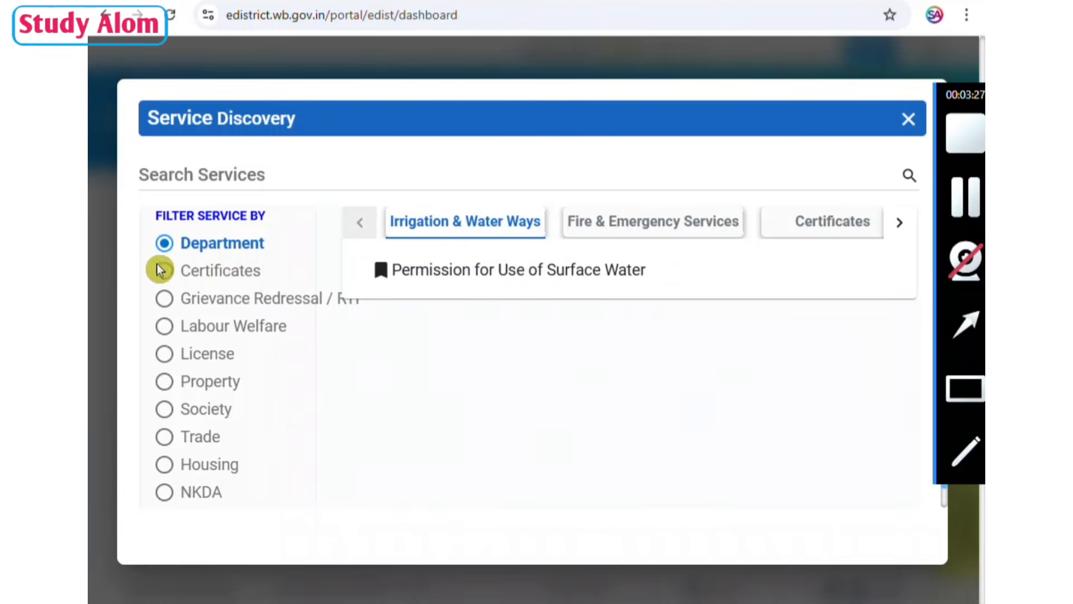
pyautogui.moveTo(155, 258); pyautogui.dragTo(284, 286)
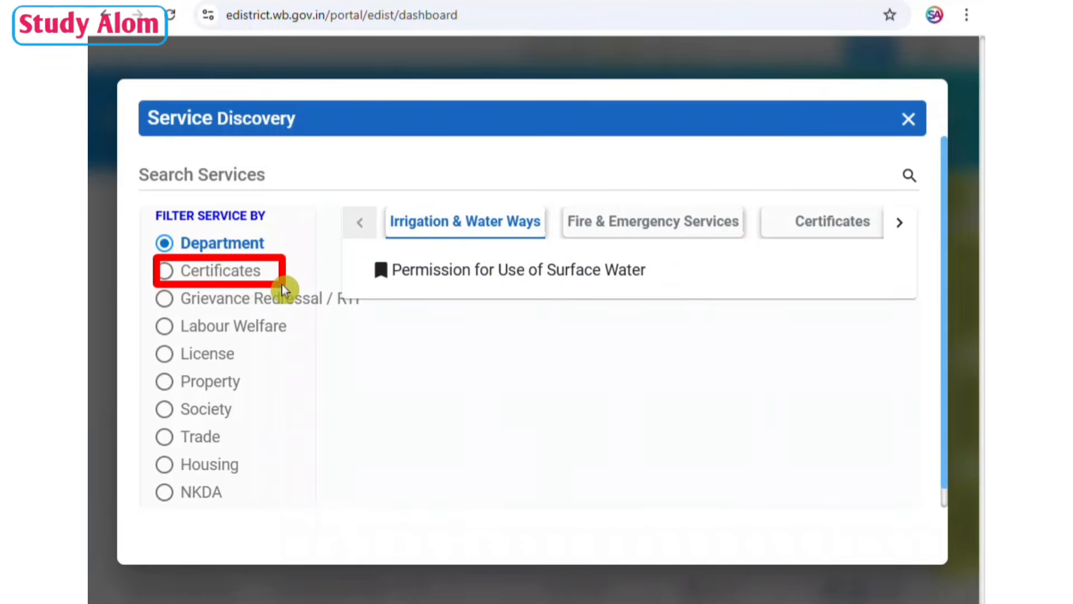
pyautogui.click(162, 272)
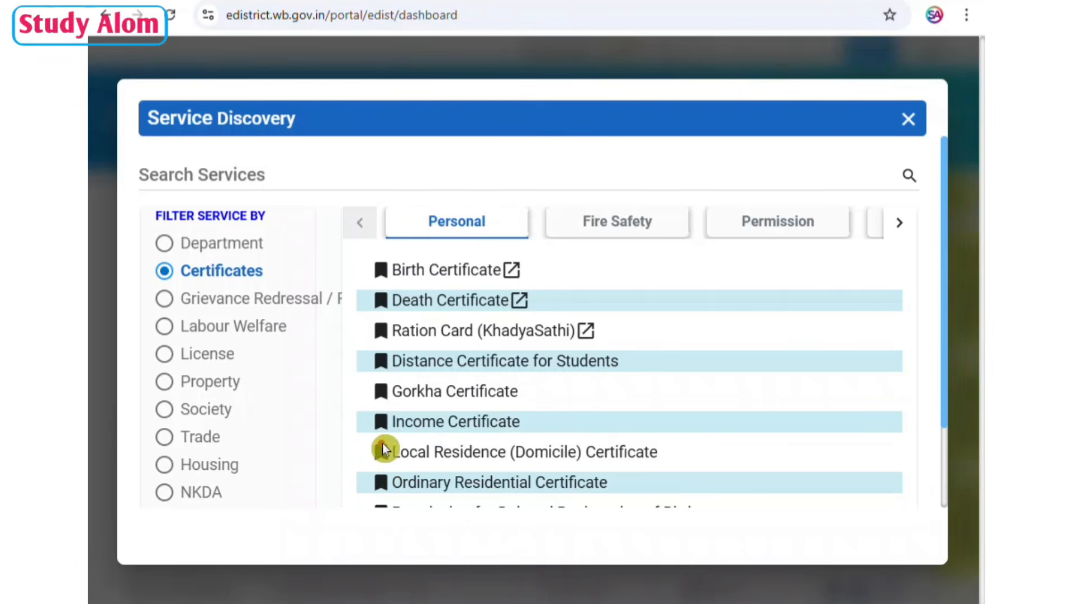
pyautogui.moveTo(383, 450); pyautogui.dragTo(675, 466)
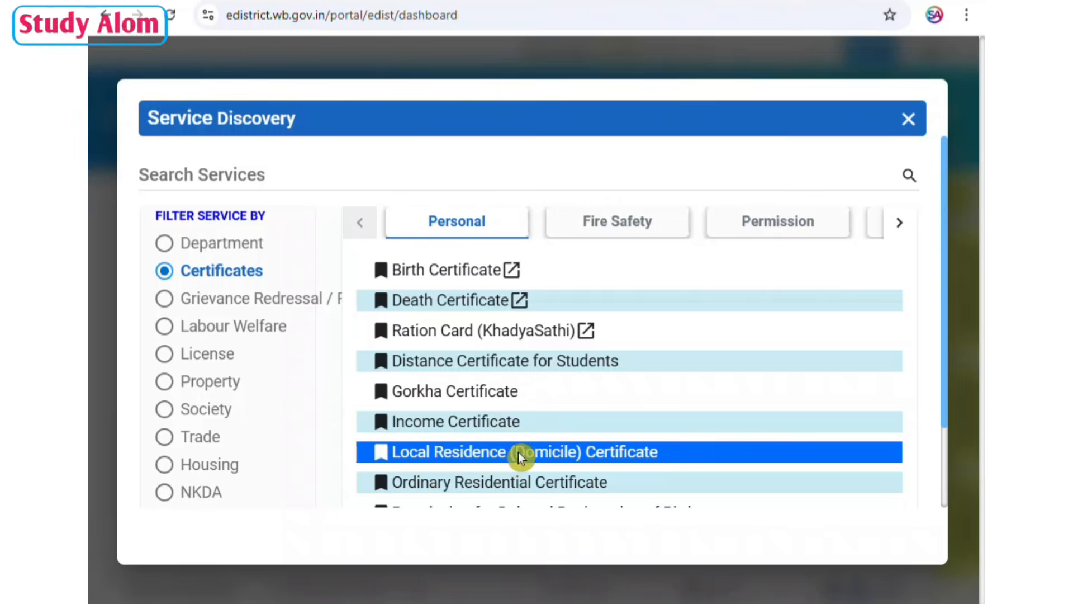
pyautogui.click(534, 453)
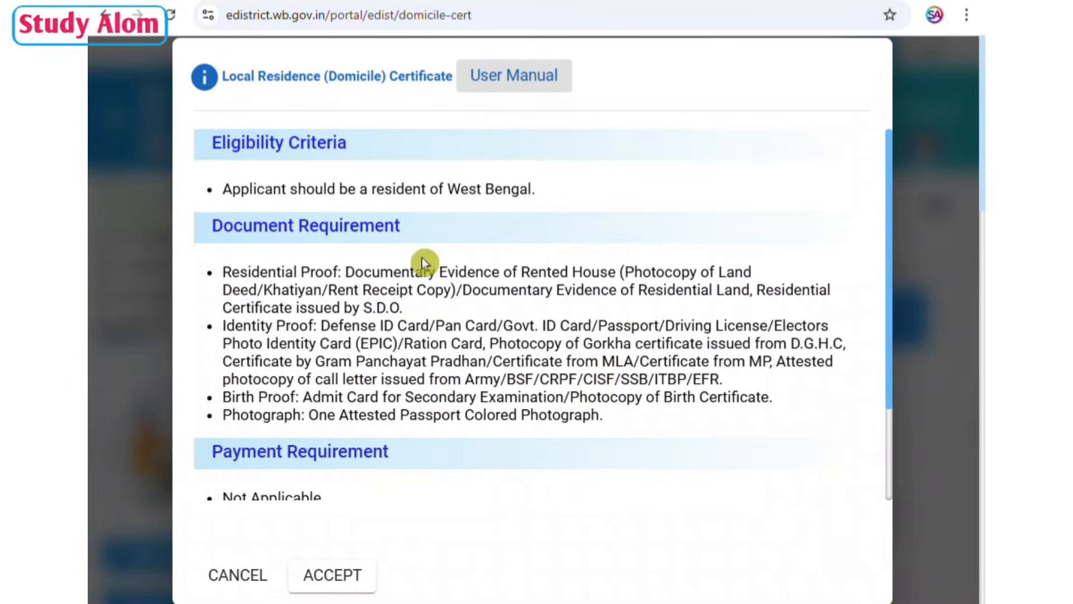
# Review the domicile certificate's document requirements and acceptance criteria, and accept them to open the application form.
pyautogui.moveTo(946, 337)
pyautogui.click(972, 389)
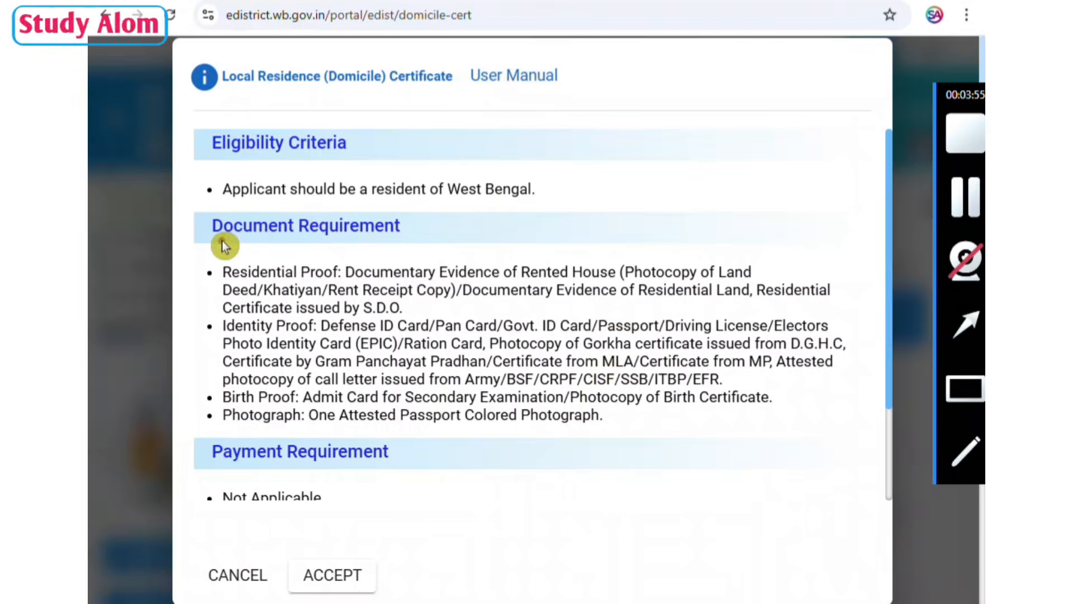
pyautogui.moveTo(221, 241)
pyautogui.mouseDown()
pyautogui.moveTo(720, 399)
pyautogui.moveTo(867, 431)
pyautogui.mouseUp()
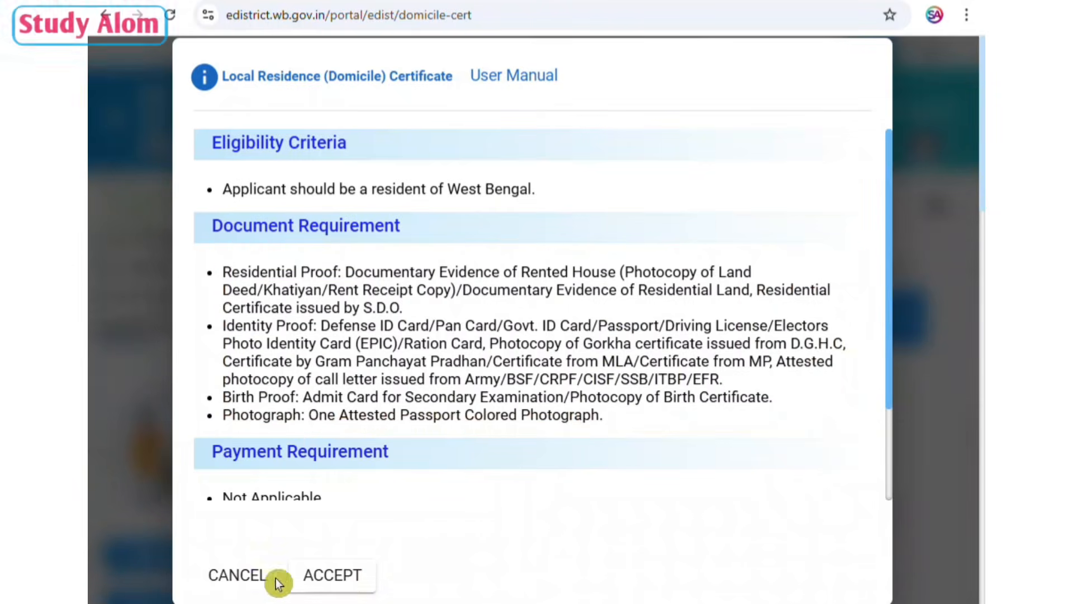
pyautogui.scroll(-2, 503, 433)
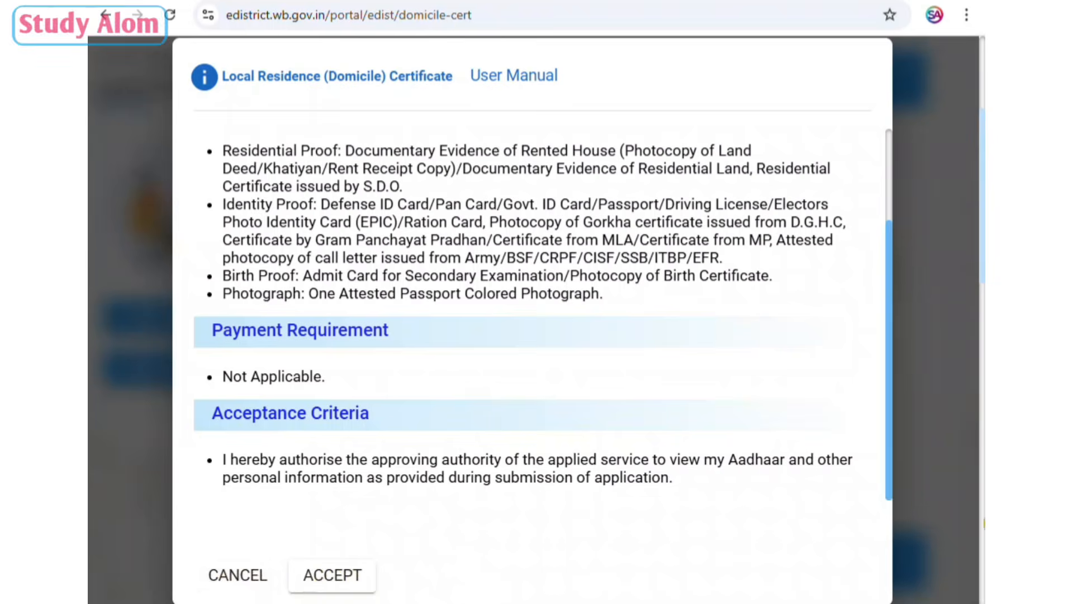
pyautogui.moveTo(982, 431)
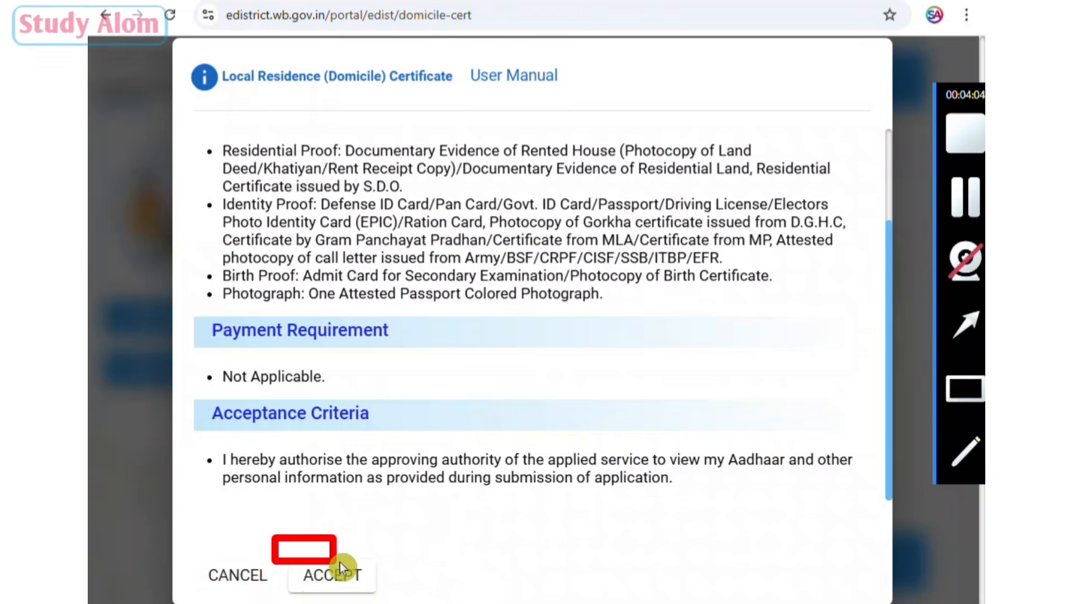
pyautogui.moveTo(340, 562); pyautogui.dragTo(412, 599)
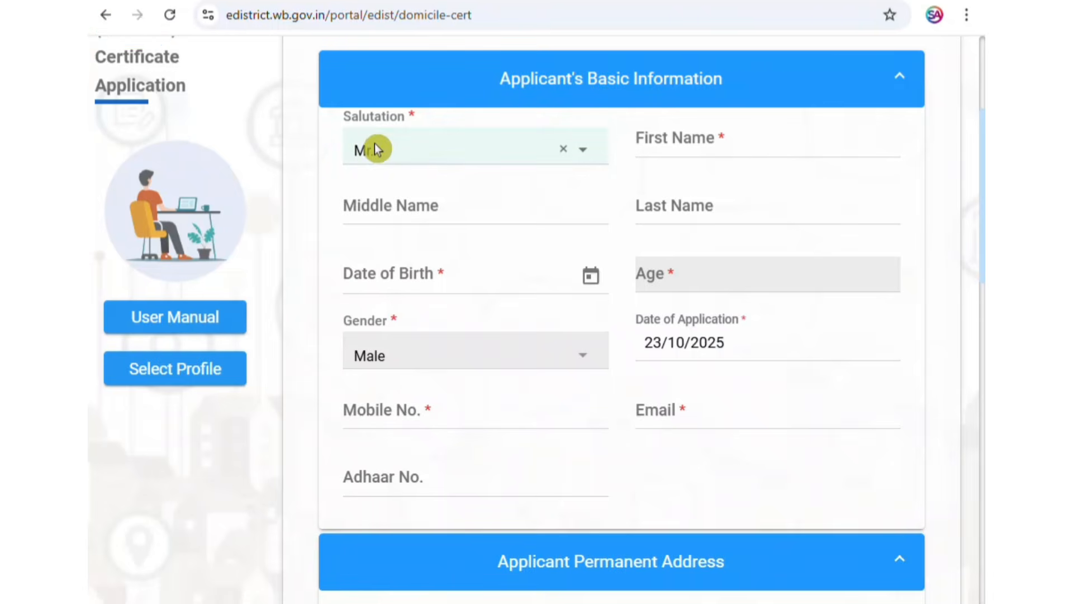
# Set the applicant's salutation to Mr. in the basic information section.
pyautogui.click(462, 146)
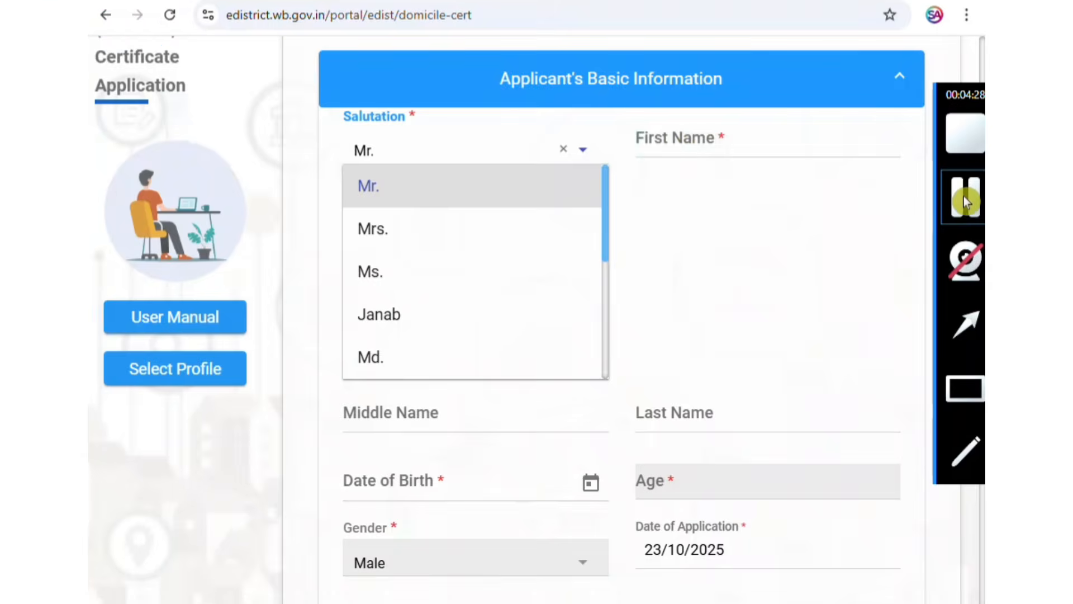
pyautogui.click(962, 207)
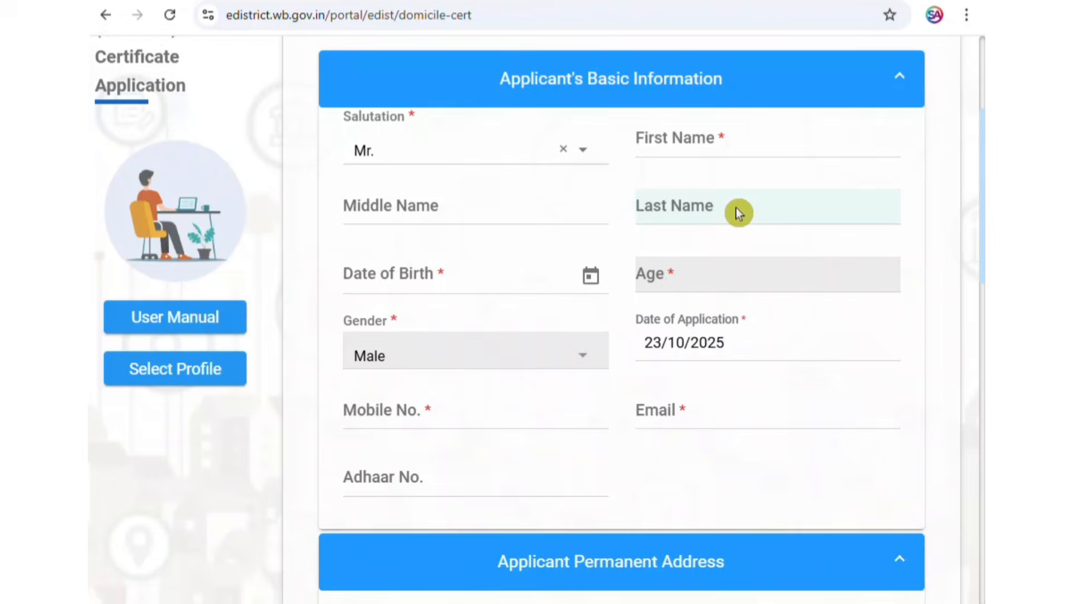
# Look through the year choices in the applicant's Date of Birth calendar.
pyautogui.click(592, 277)
pyautogui.click(445, 317)
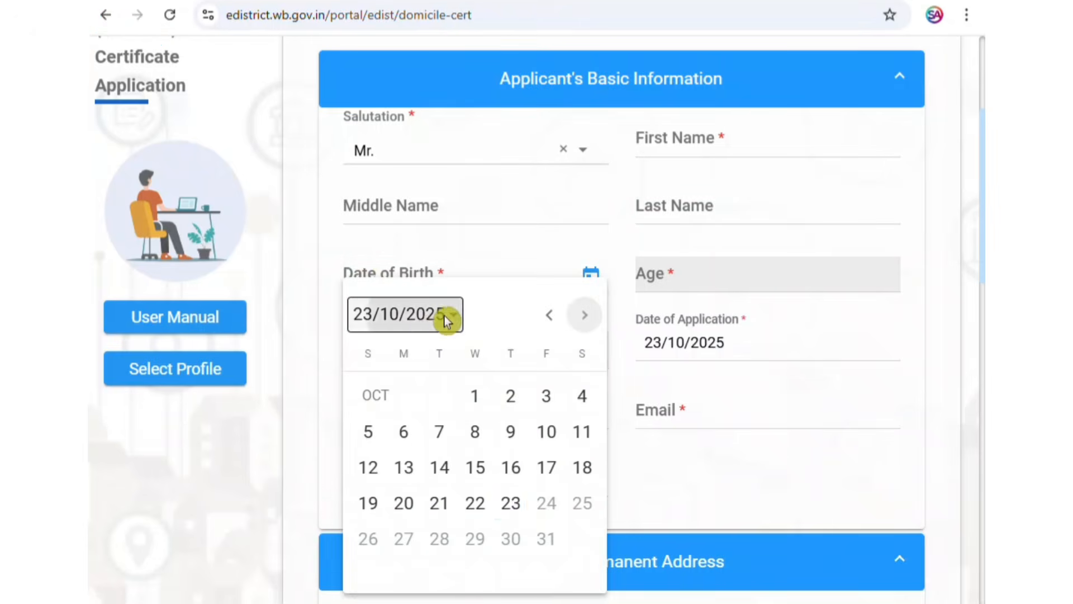
pyautogui.scroll(-4, 470, 389)
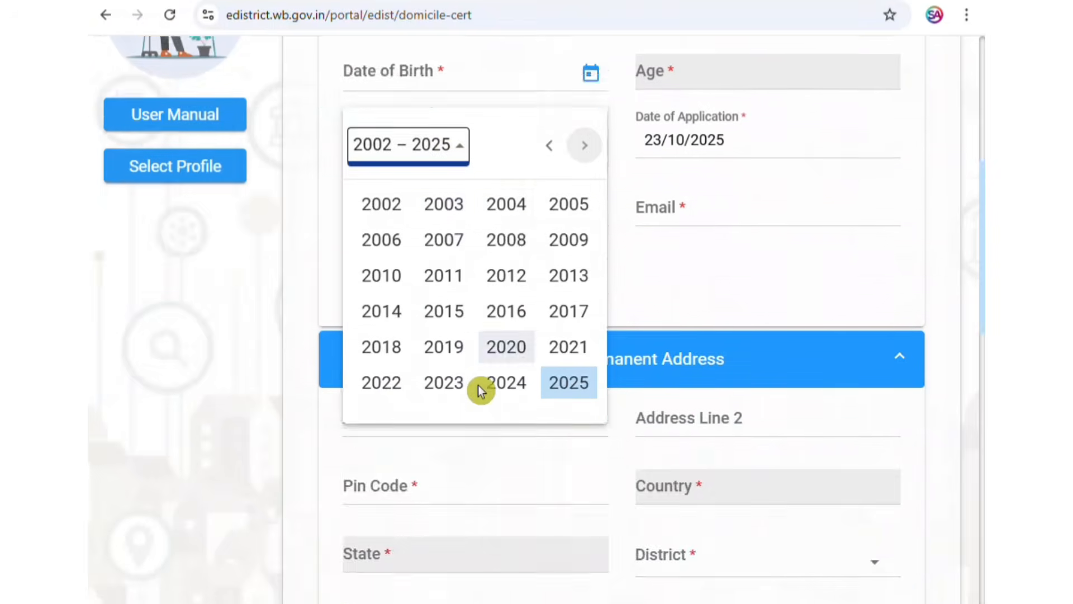
pyautogui.scroll(4, 470, 341)
pyautogui.click(441, 276)
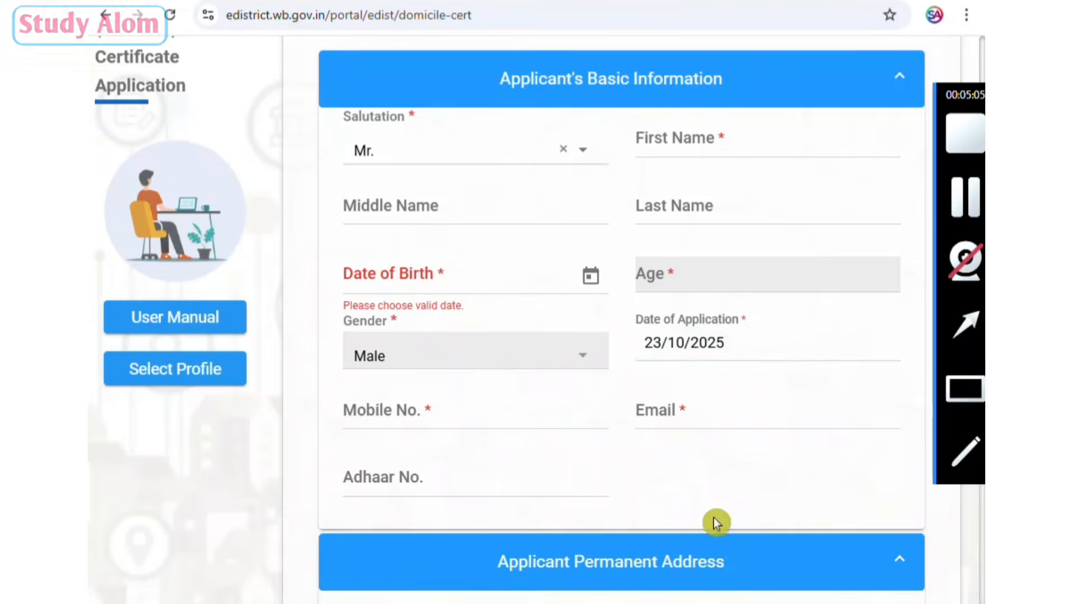
# Examine the Applicant Permanent Address fields, including the choices for District, Rural or Urban, and Block/Municipality.
pyautogui.scroll(-3, 713, 518)
pyautogui.scroll(-5, 713, 458)
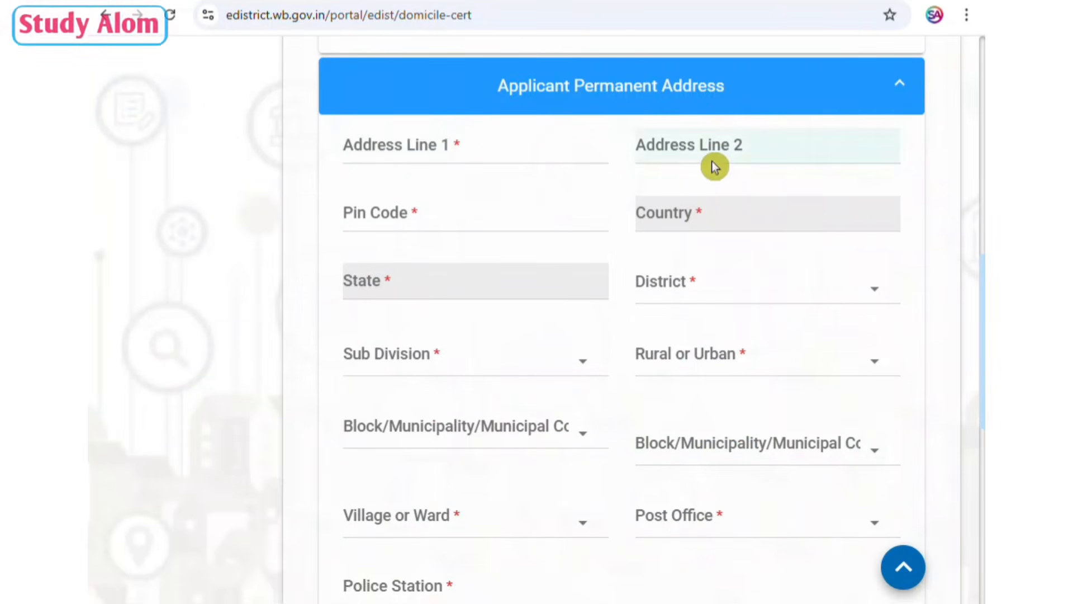
pyautogui.moveTo(982, 447)
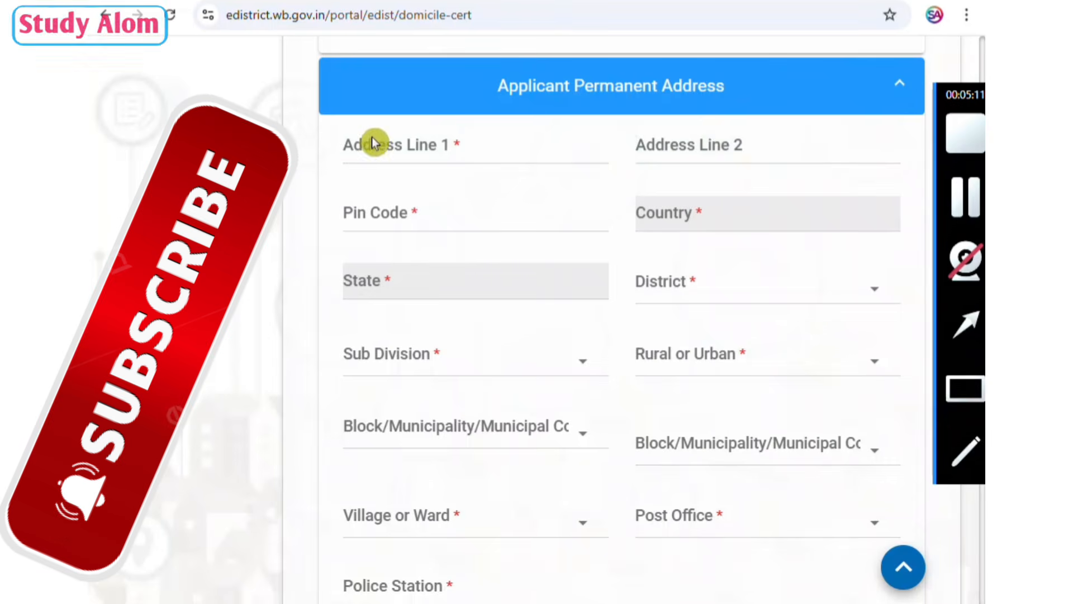
pyautogui.moveTo(353, 121)
pyautogui.mouseDown()
pyautogui.moveTo(853, 402)
pyautogui.moveTo(876, 459)
pyautogui.mouseUp()
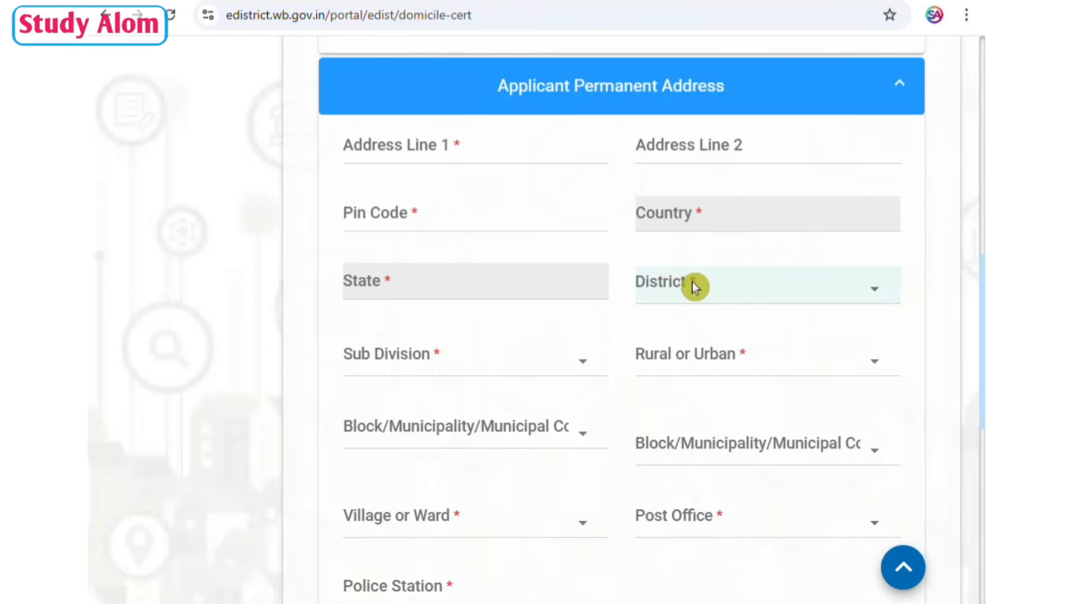
pyautogui.click(721, 285)
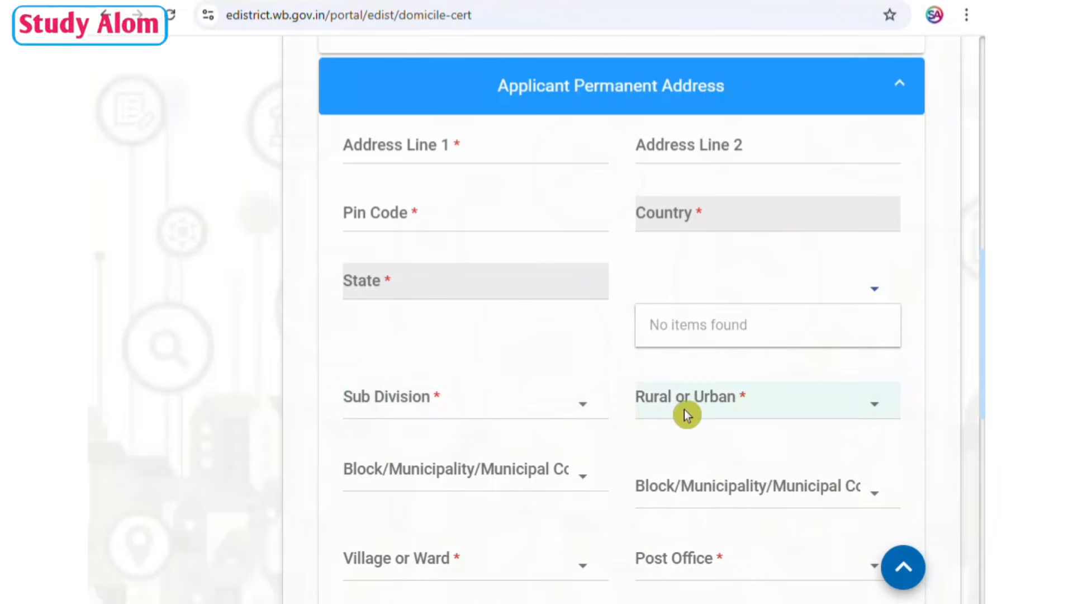
pyautogui.click(749, 405)
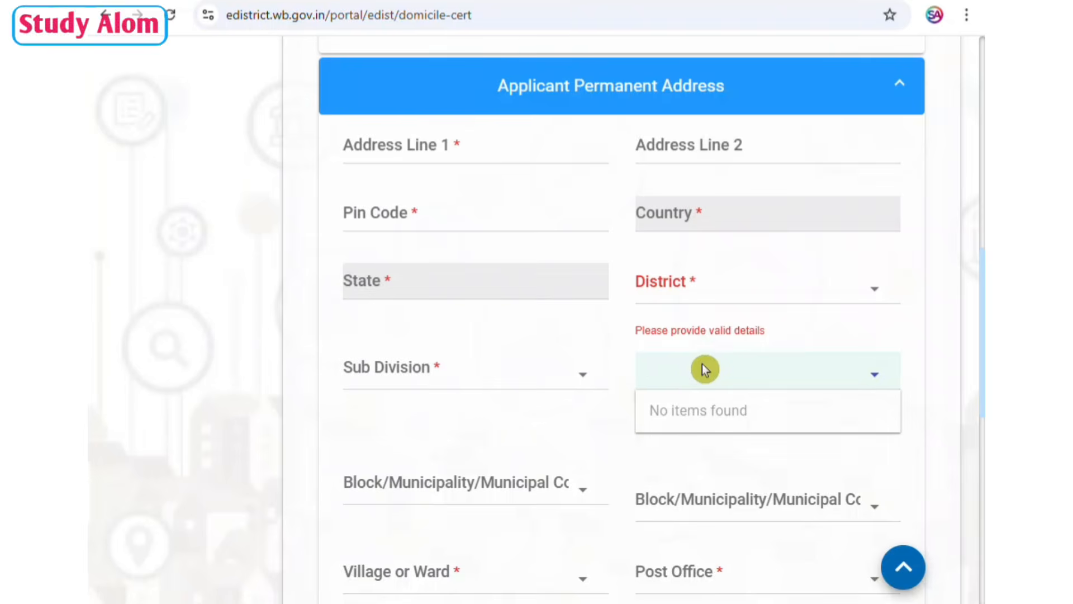
pyautogui.scroll(-4, 702, 364)
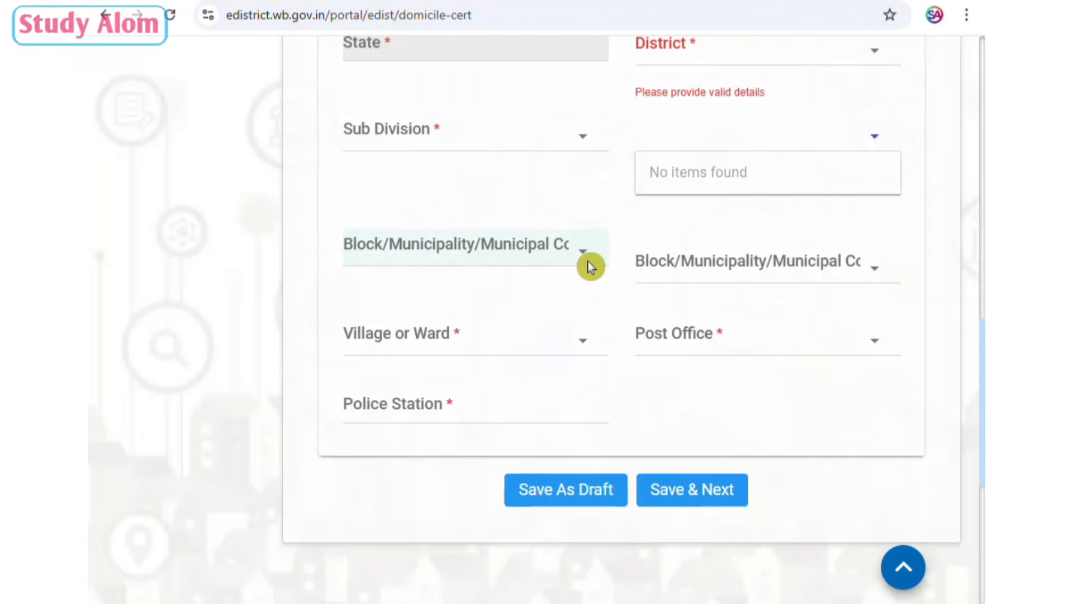
pyautogui.click(531, 262)
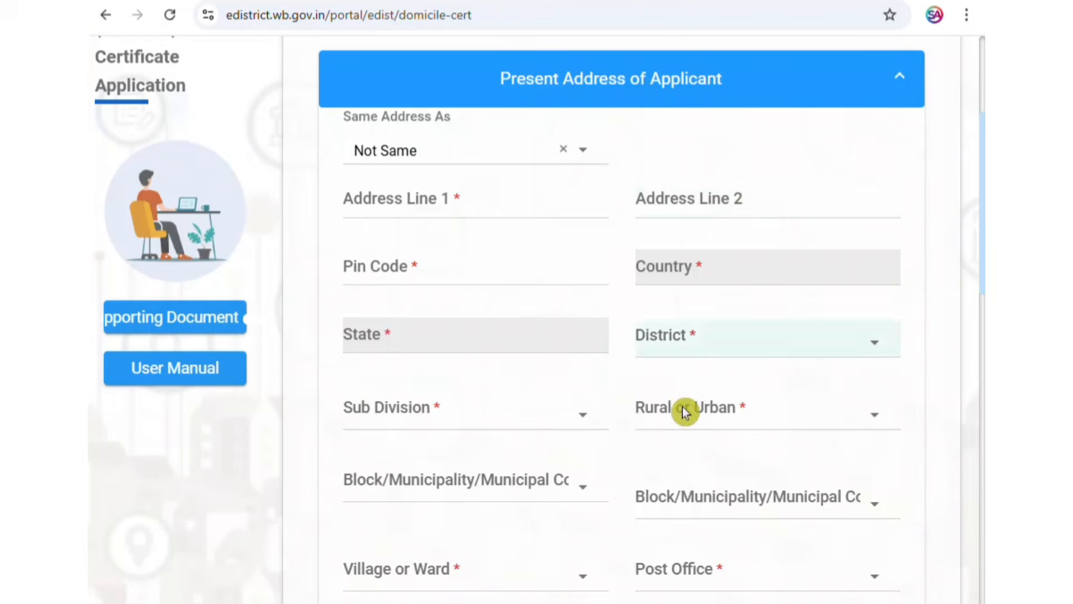
# Select Not Same for the present address's Same Address As option and review the address fields required.
pyautogui.click(516, 148)
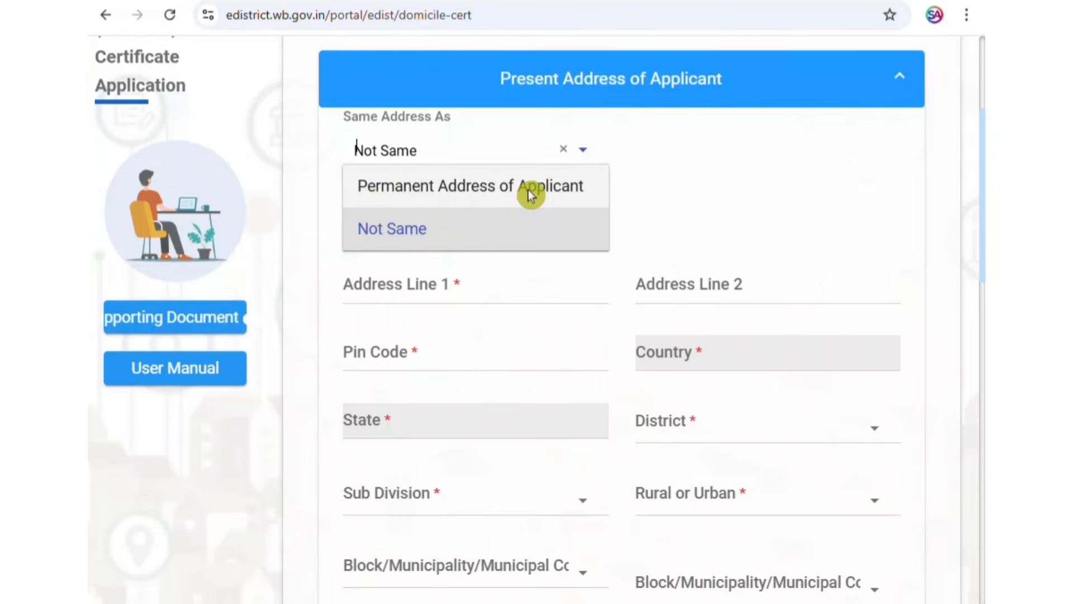
pyautogui.click(478, 237)
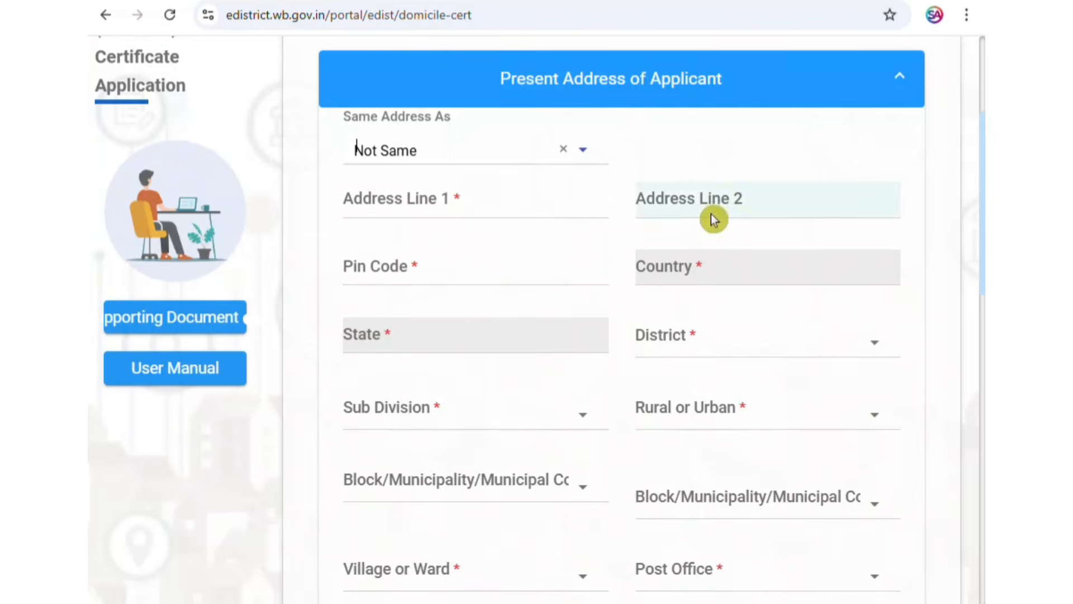
pyautogui.scroll(-4, 640, 311)
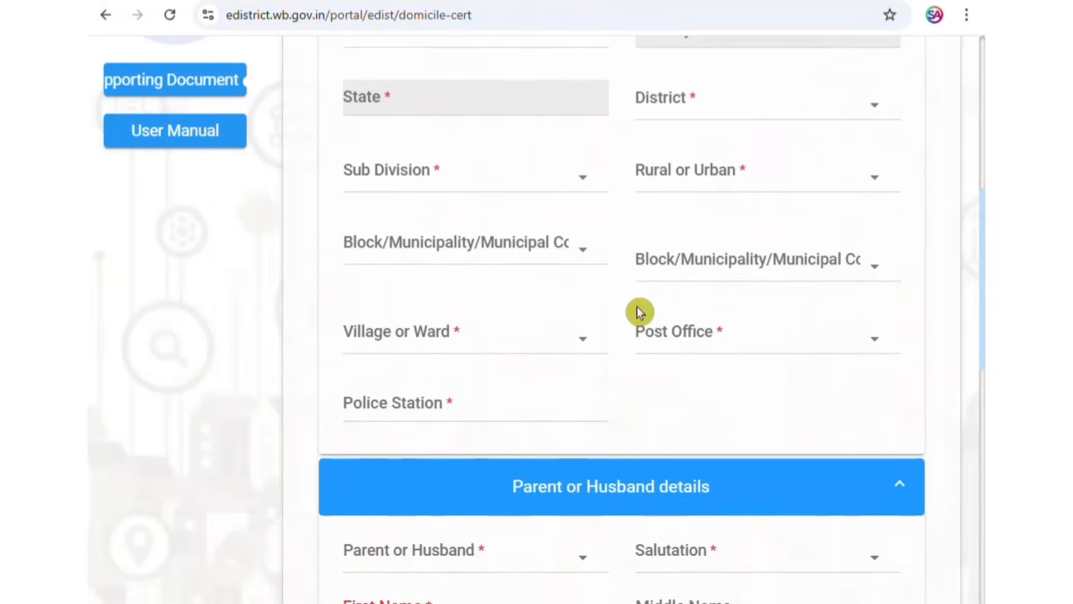
pyautogui.scroll(6, 651, 291)
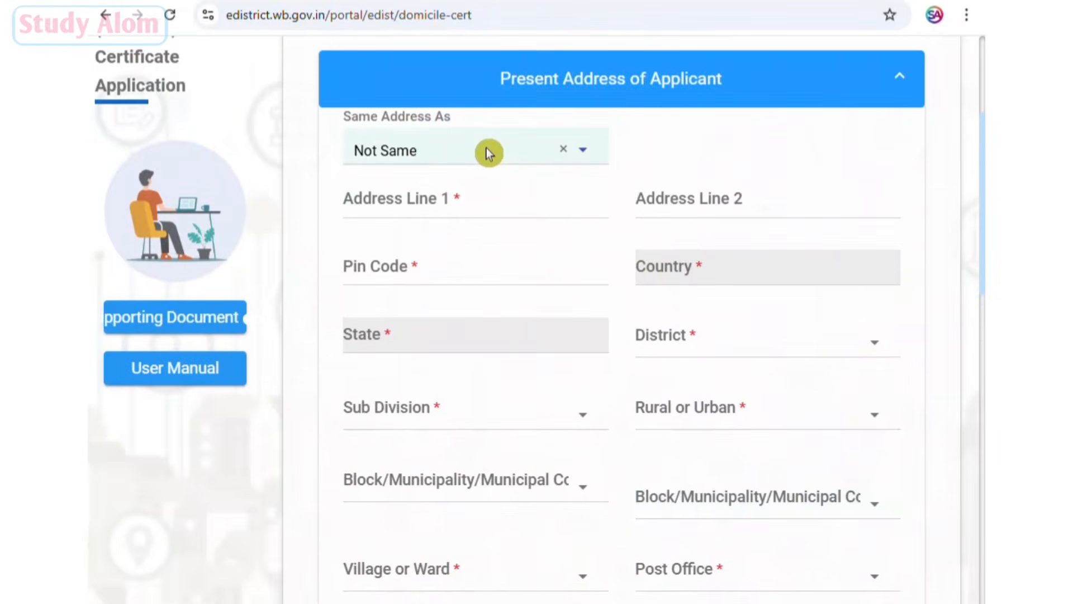
# Fill the applicant's present address by setting Same Address As to Permanent Address of Applicant.
pyautogui.click(487, 151)
pyautogui.click(480, 187)
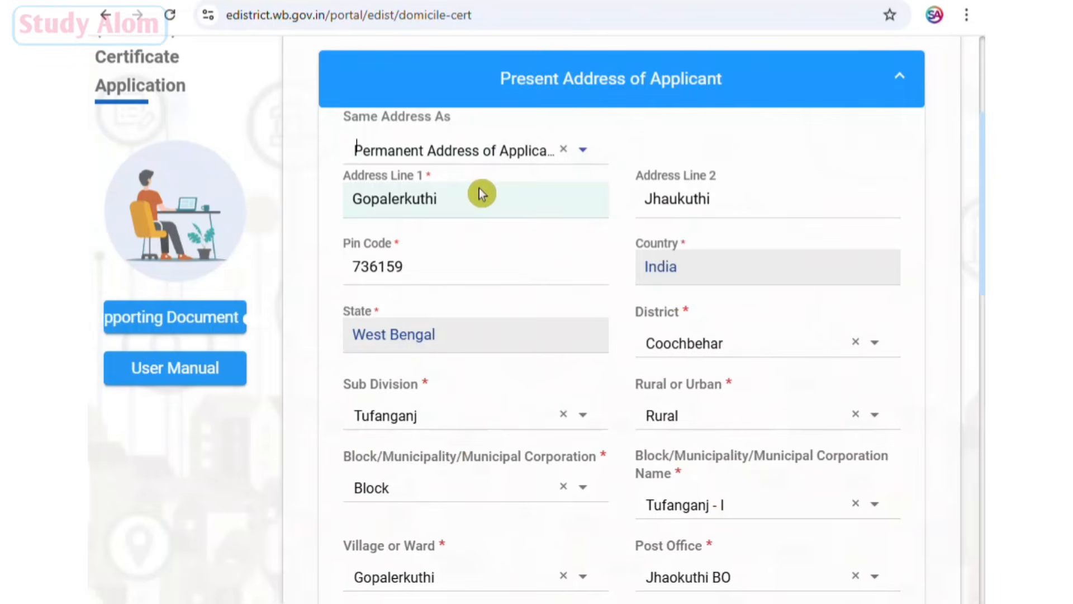
pyautogui.scroll(-4, 704, 286)
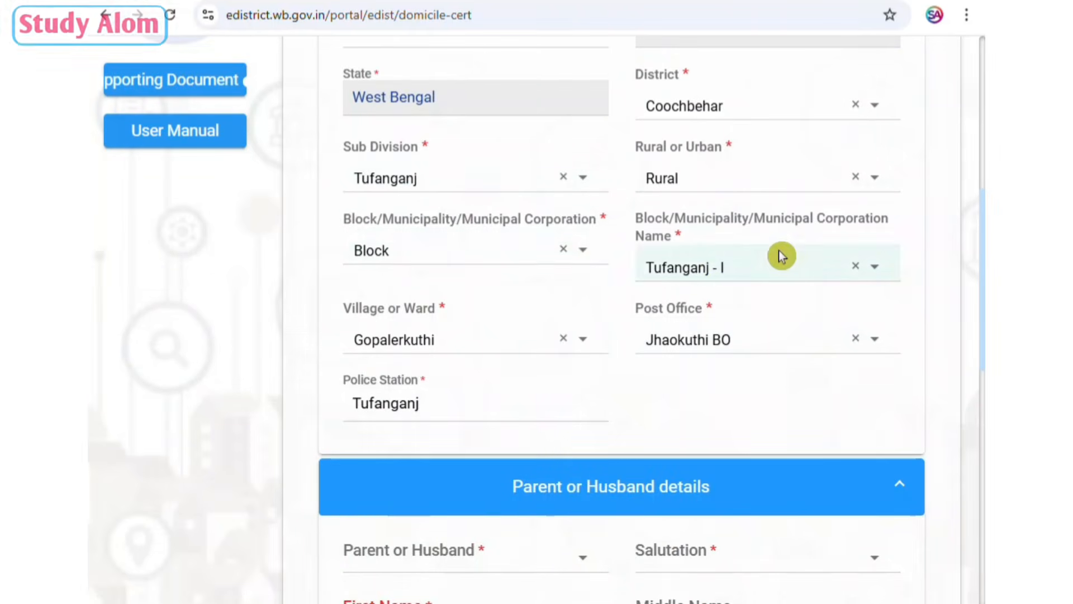
# In the Parent or Husband details section, set the relation to Father and the salutation to Mr.
pyautogui.scroll(-6, 613, 233)
pyautogui.scroll(2, 613, 232)
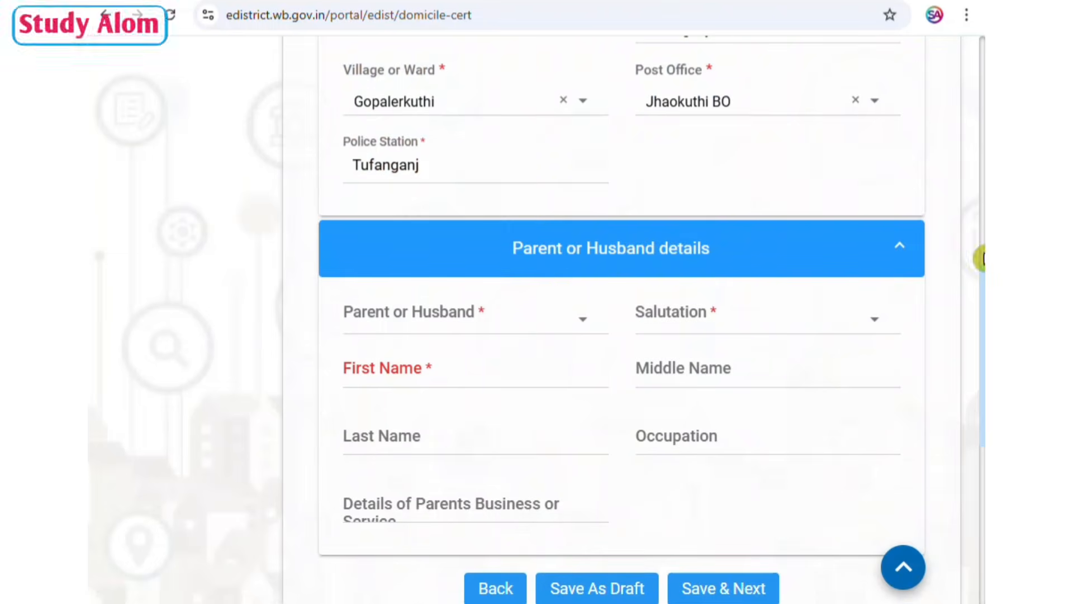
pyautogui.moveTo(982, 257)
pyautogui.click(487, 315)
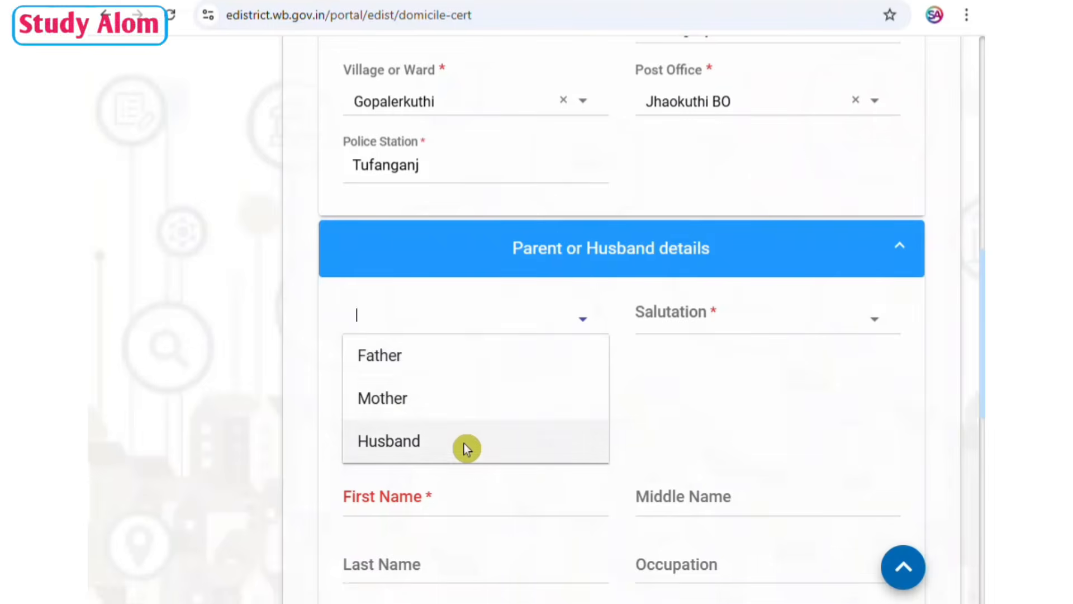
pyautogui.click(439, 356)
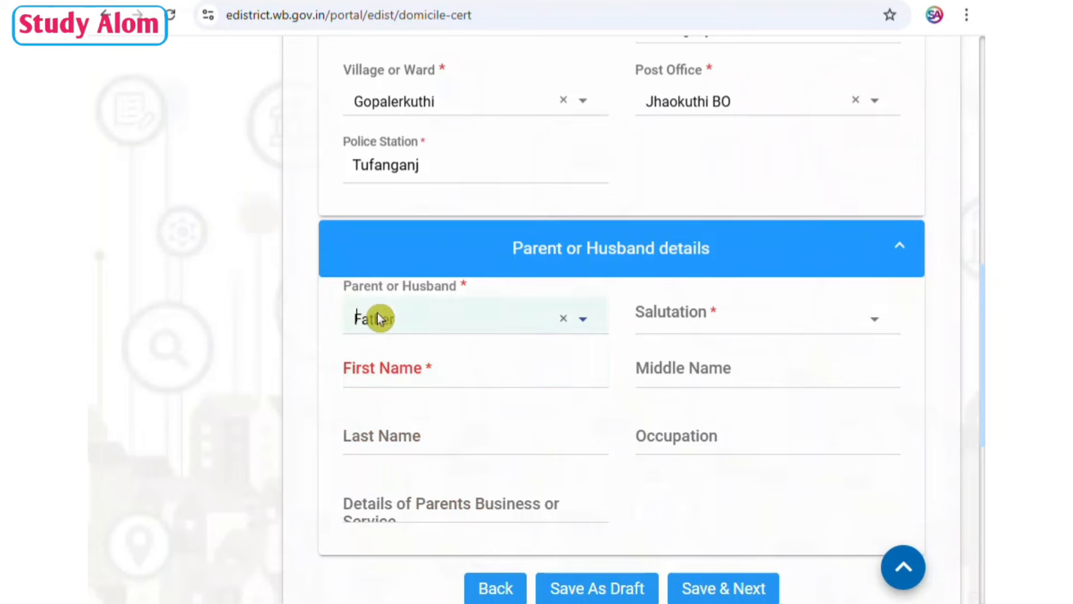
pyautogui.click(709, 322)
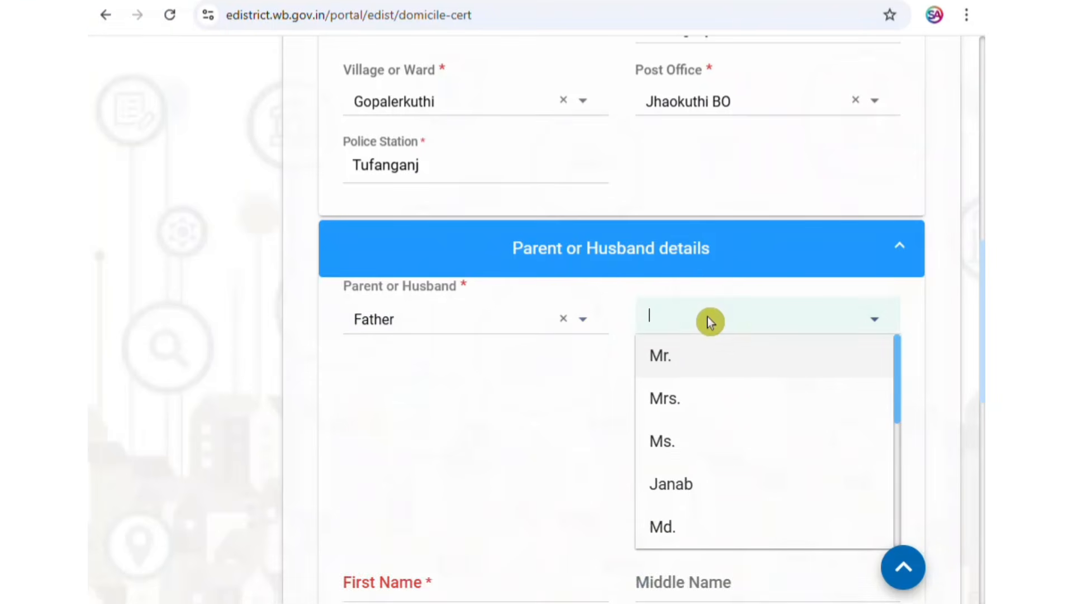
pyautogui.click(704, 358)
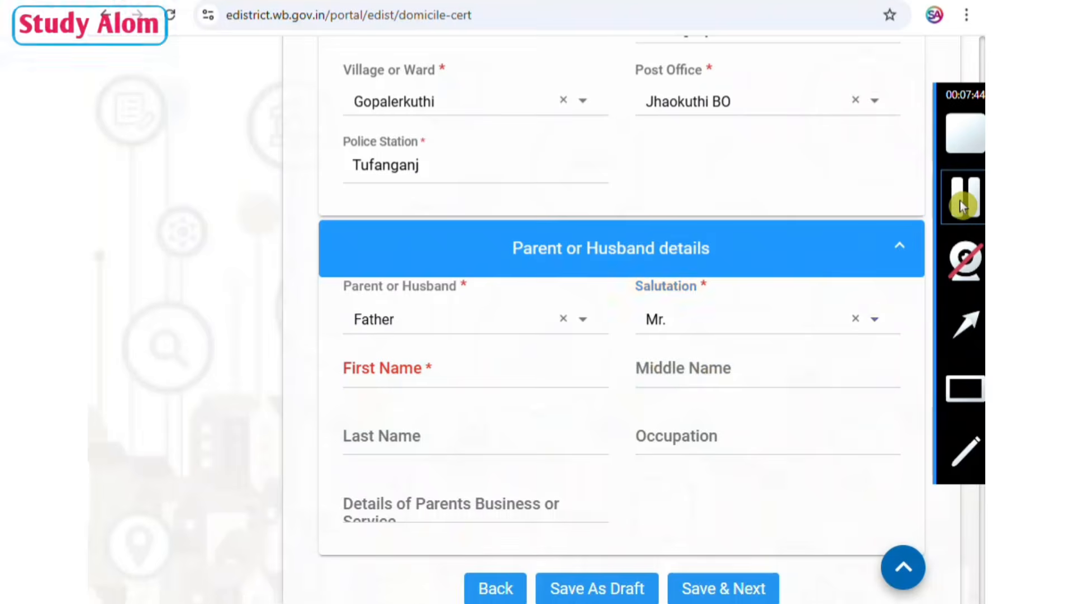
pyautogui.scroll(-5, 860, 197)
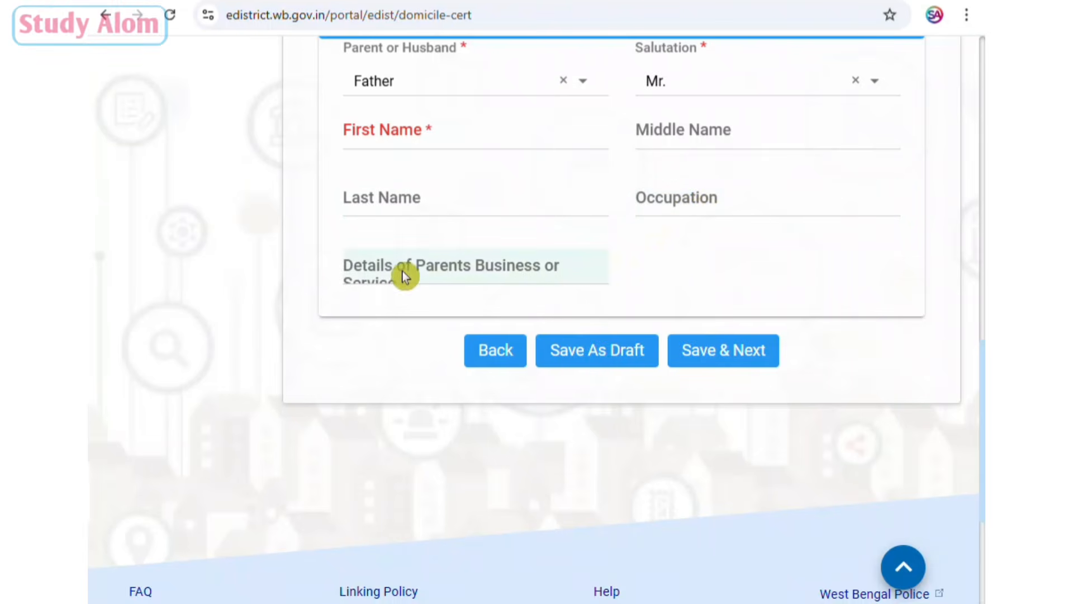
pyautogui.click(528, 261)
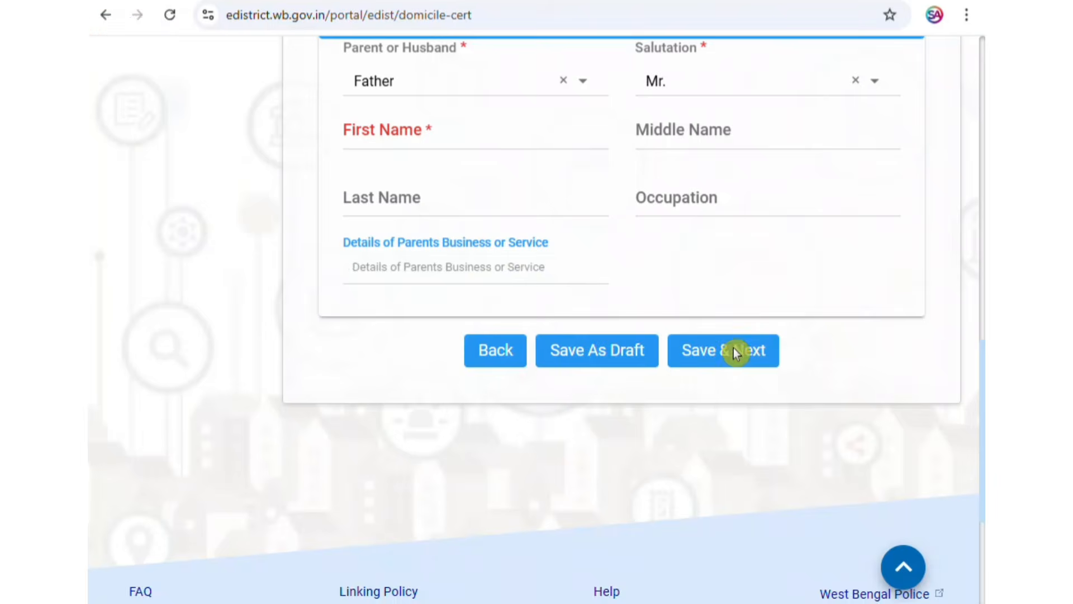
pyautogui.moveTo(979, 336)
pyautogui.click(962, 394)
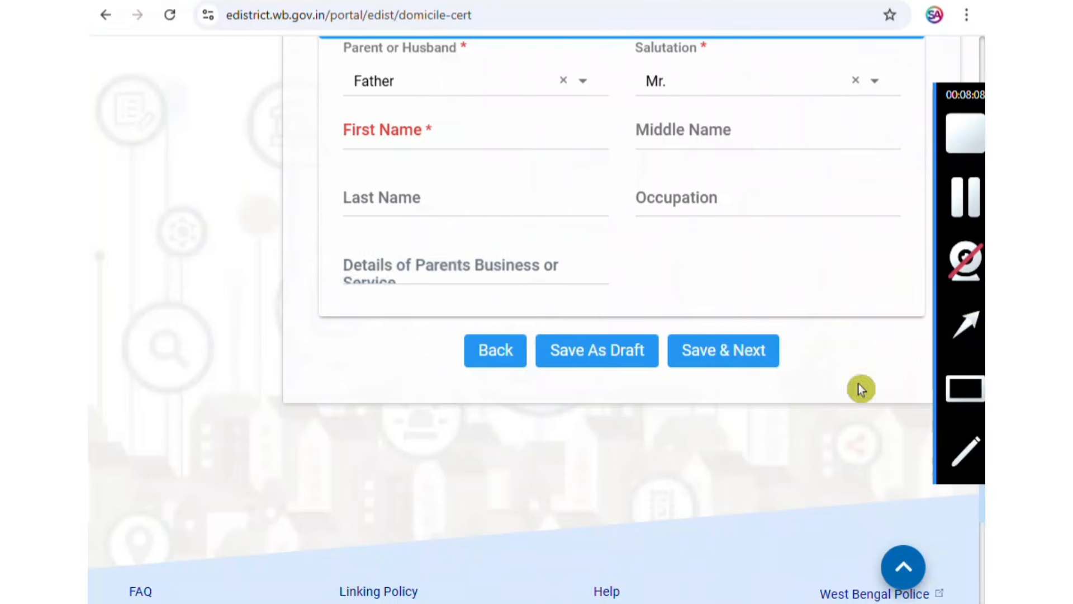
pyautogui.moveTo(660, 322); pyautogui.dragTo(783, 370)
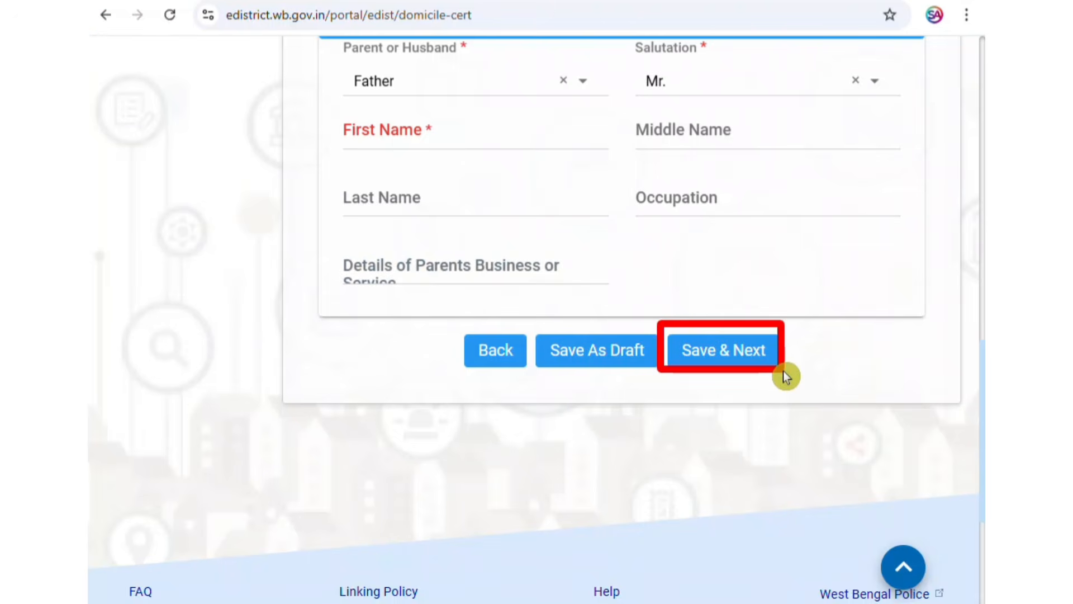
pyautogui.moveTo(979, 143)
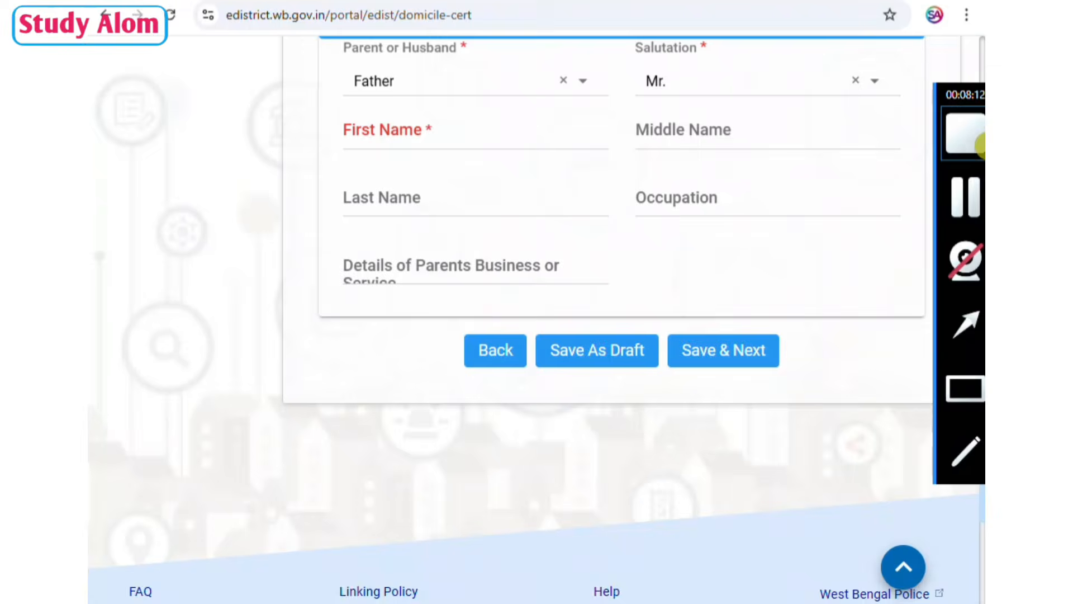
pyautogui.click(968, 203)
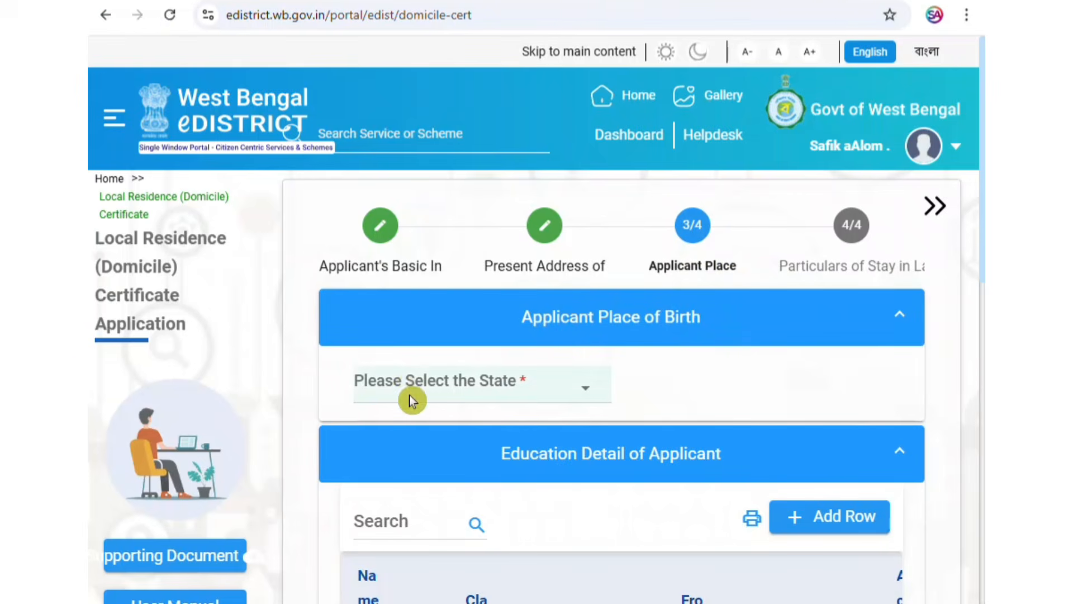
# Set the place of birth state to West Bengal and its Same Address As option to Permanent Address of Applicant.
pyautogui.click(570, 391)
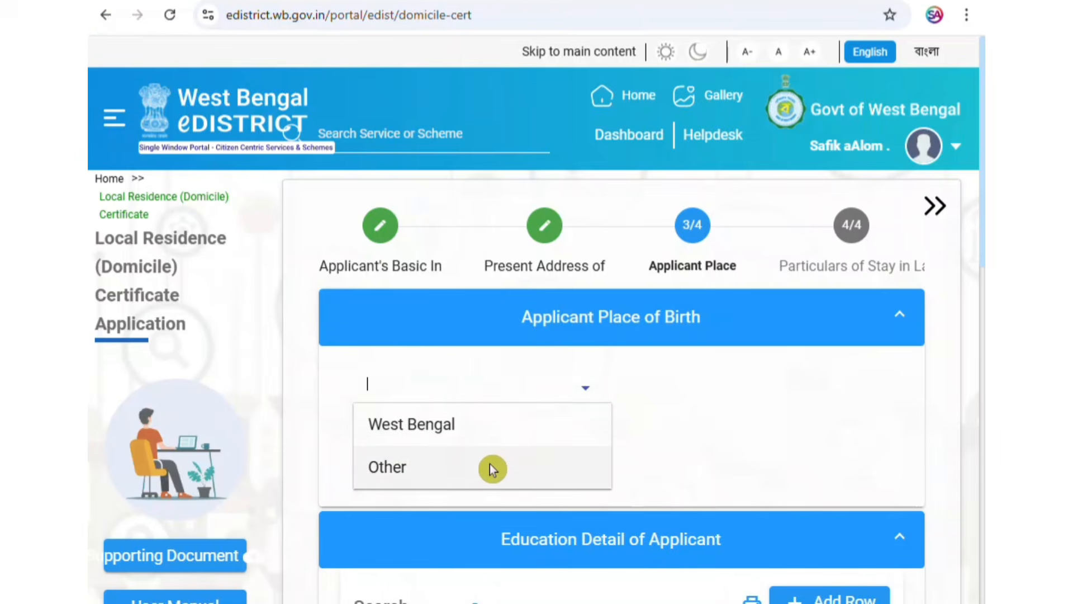
pyautogui.click(478, 428)
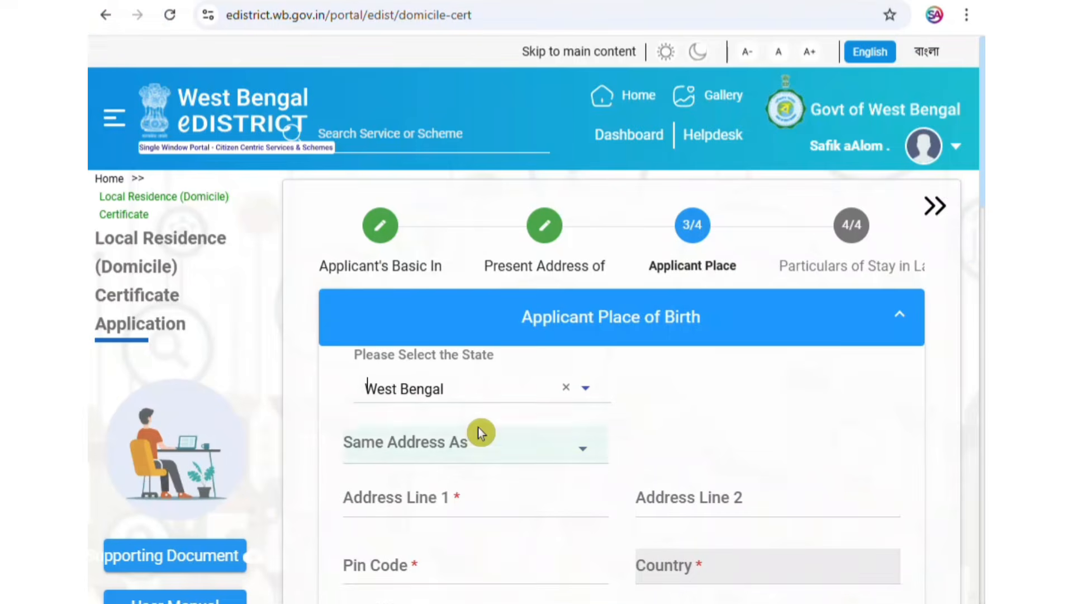
pyautogui.scroll(-4, 623, 368)
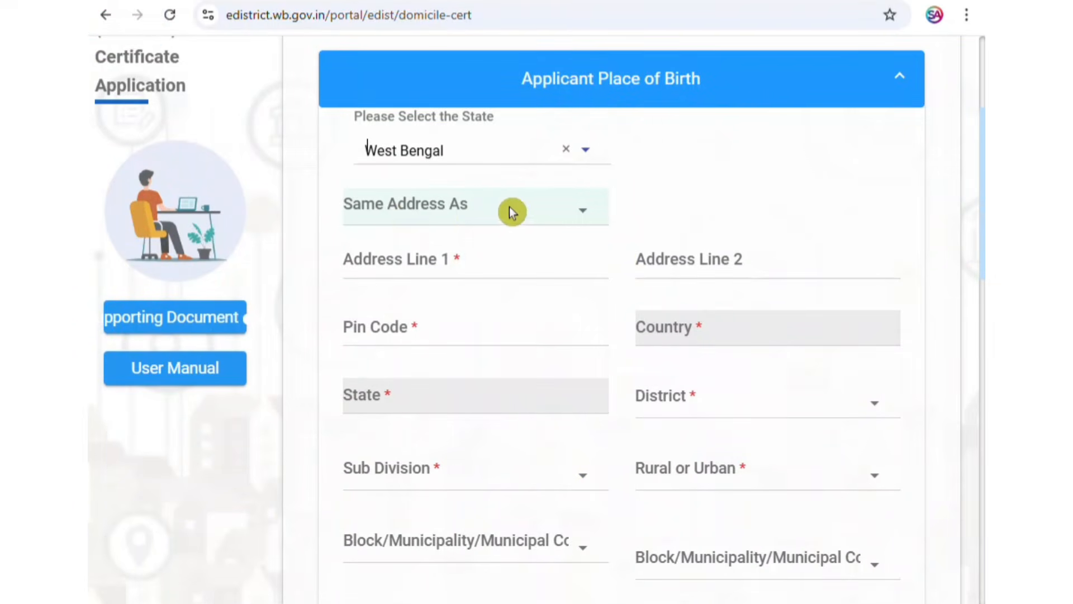
pyautogui.click(532, 211)
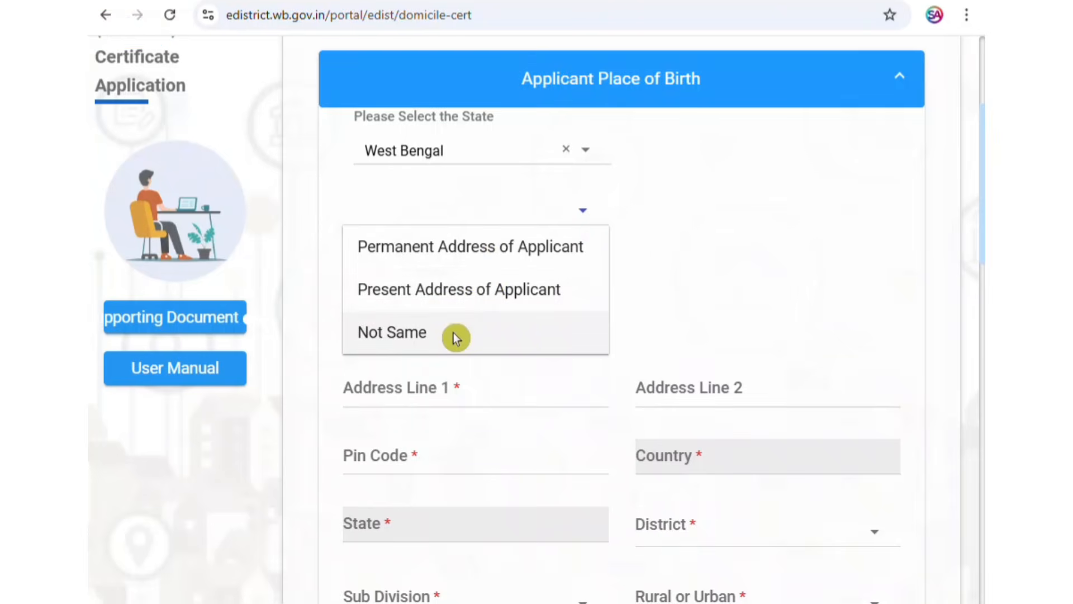
pyautogui.scroll(-1, 720, 429)
pyautogui.scroll(-6, 718, 430)
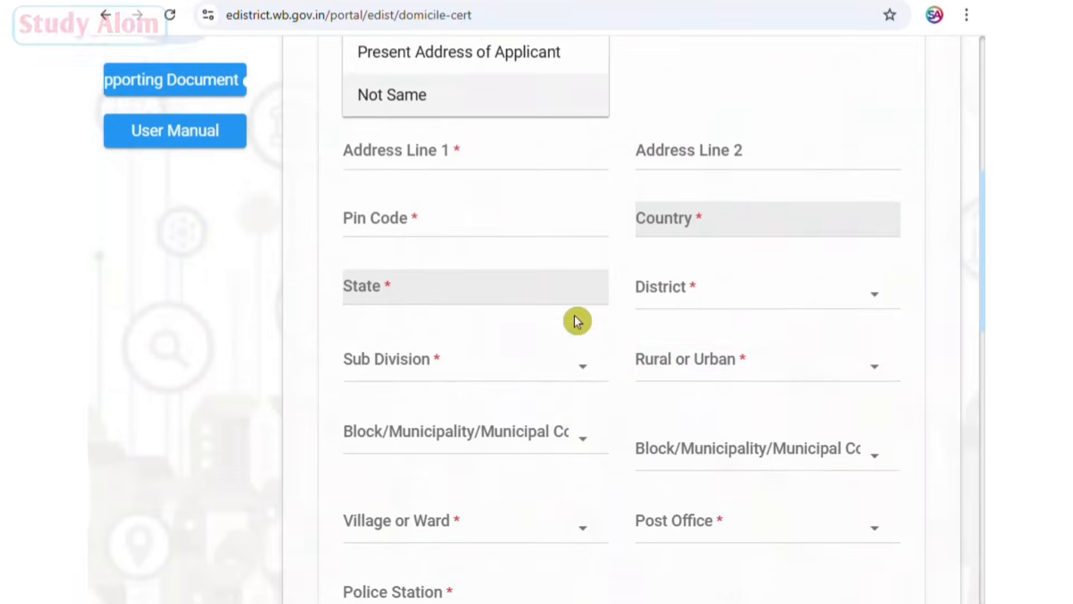
pyautogui.scroll(7, 663, 164)
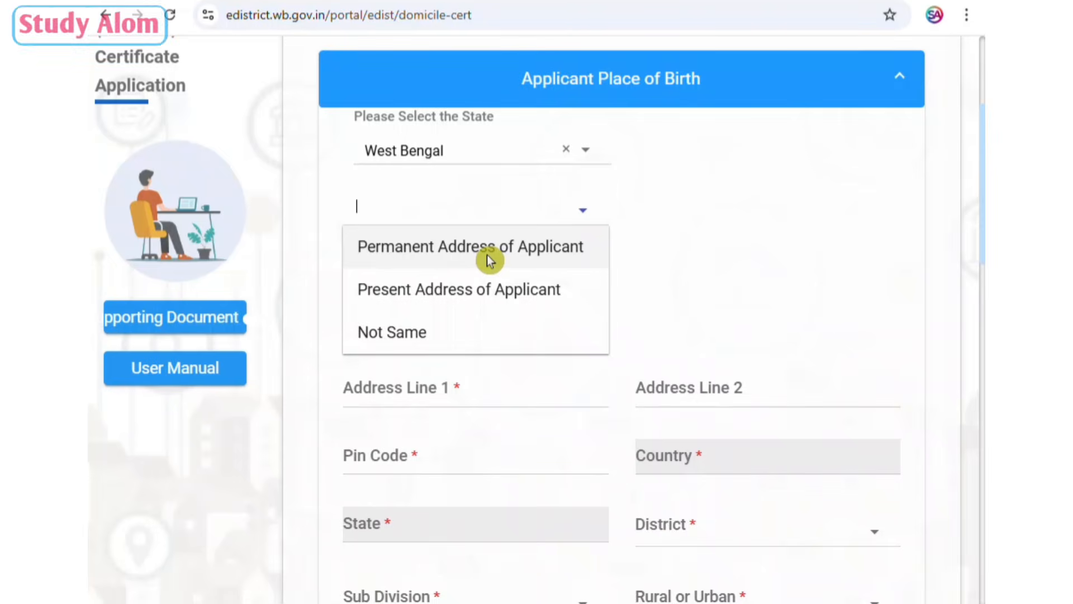
pyautogui.click(488, 255)
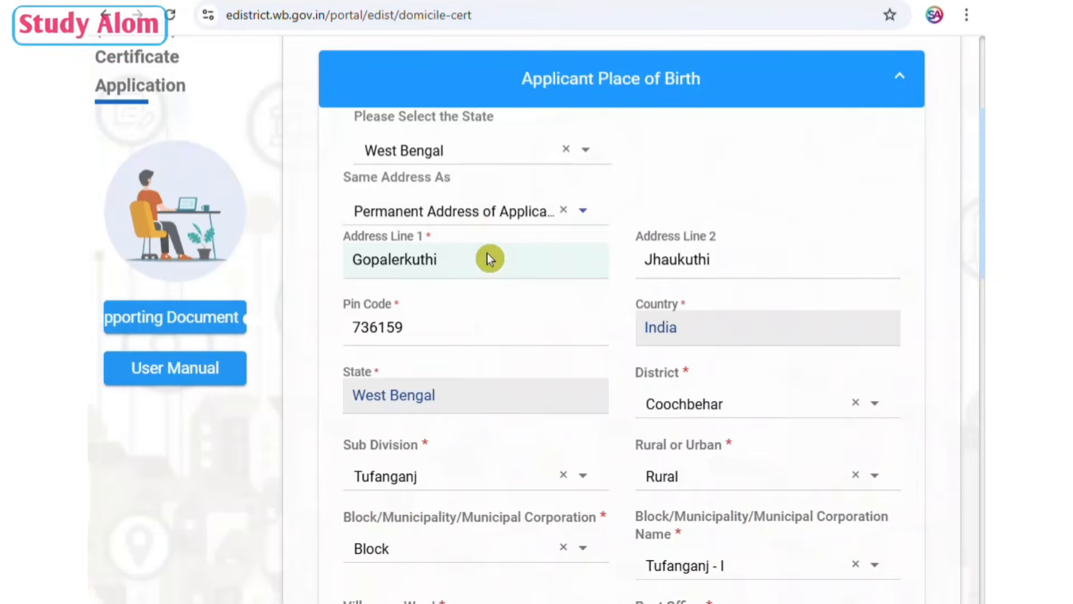
pyautogui.scroll(-7, 665, 228)
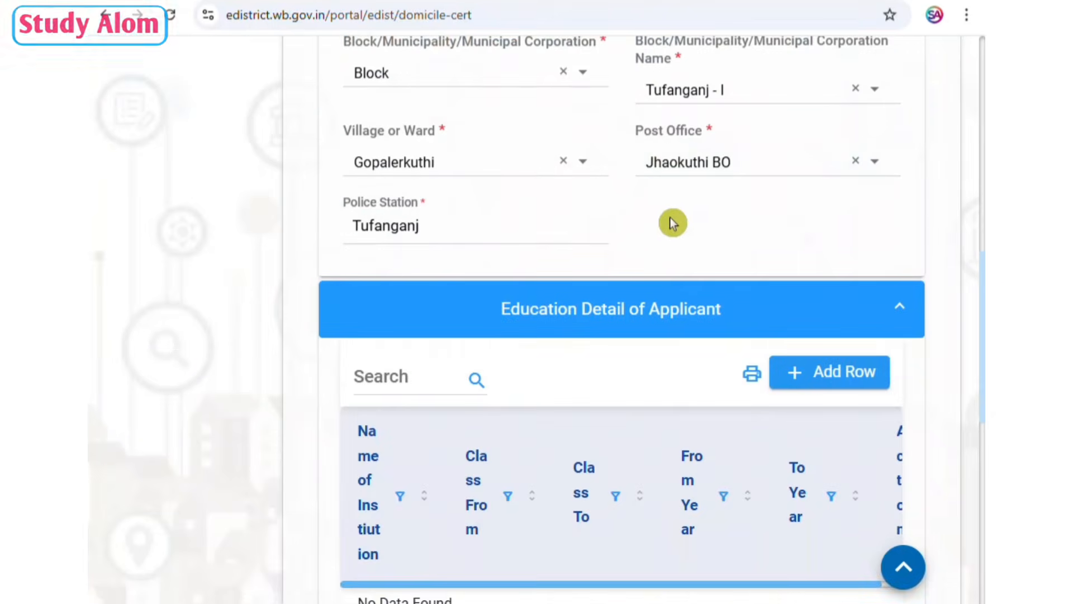
# Add an education row for gopalerkuthi Aided Primary School, class I to IV, 1970 to 1975, and save to continue to the next part.
pyautogui.scroll(-4, 669, 217)
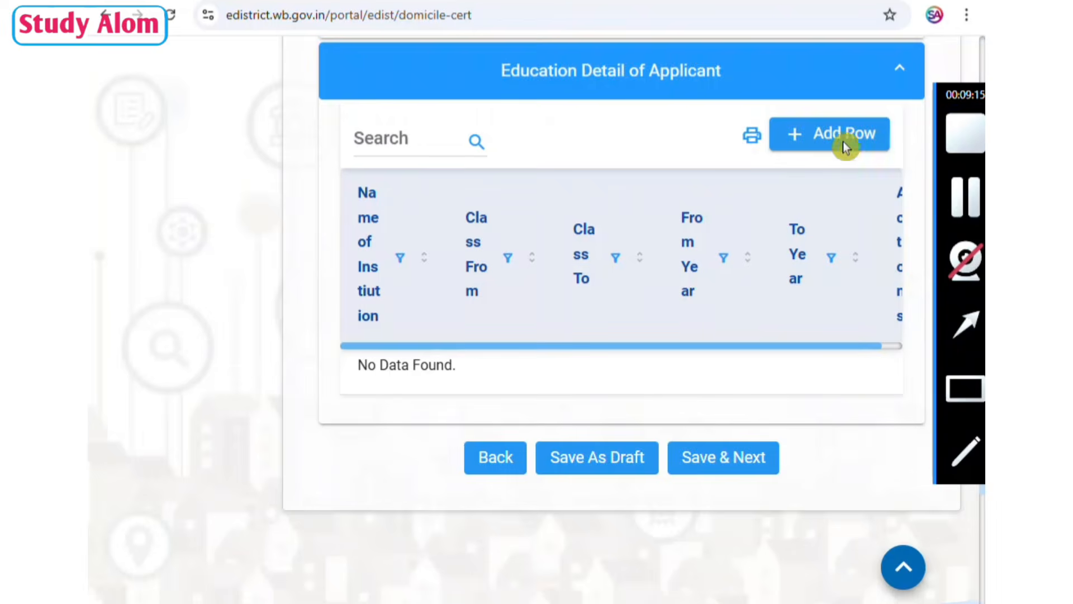
pyautogui.click(820, 132)
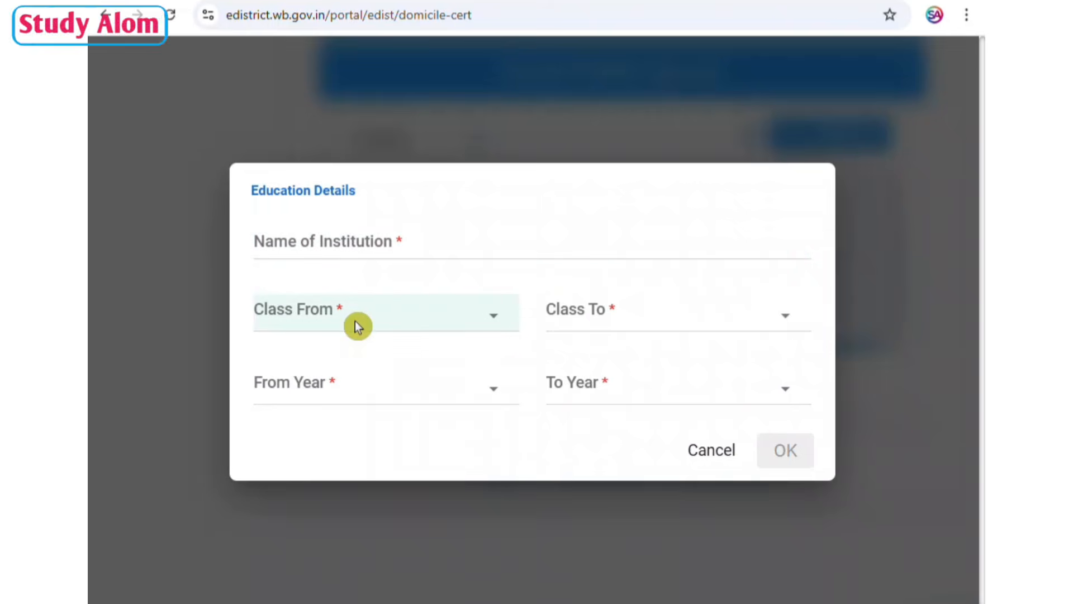
pyautogui.click(428, 323)
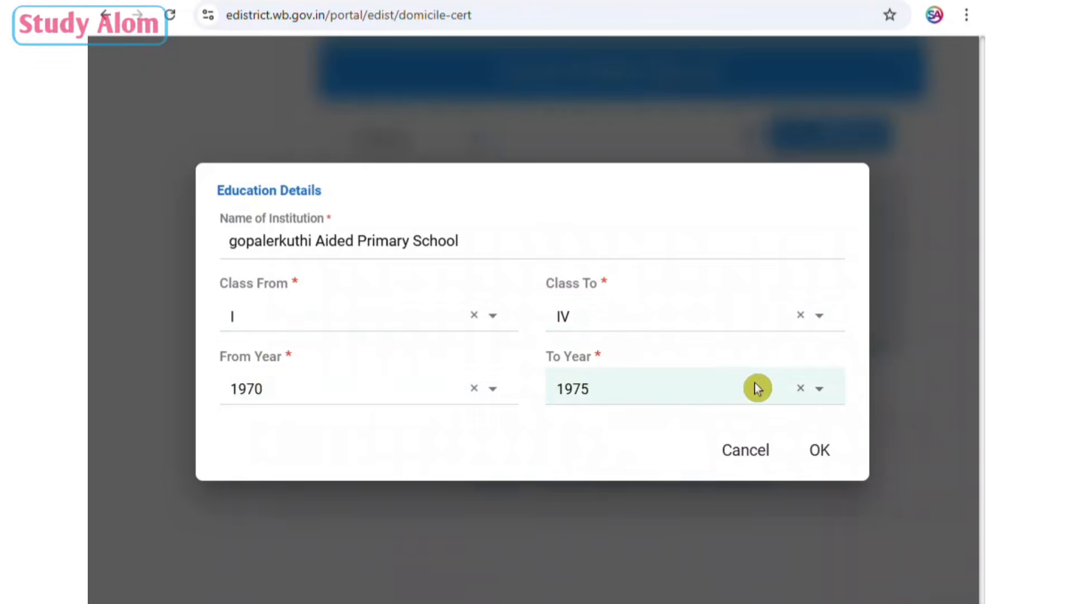
pyautogui.click(831, 449)
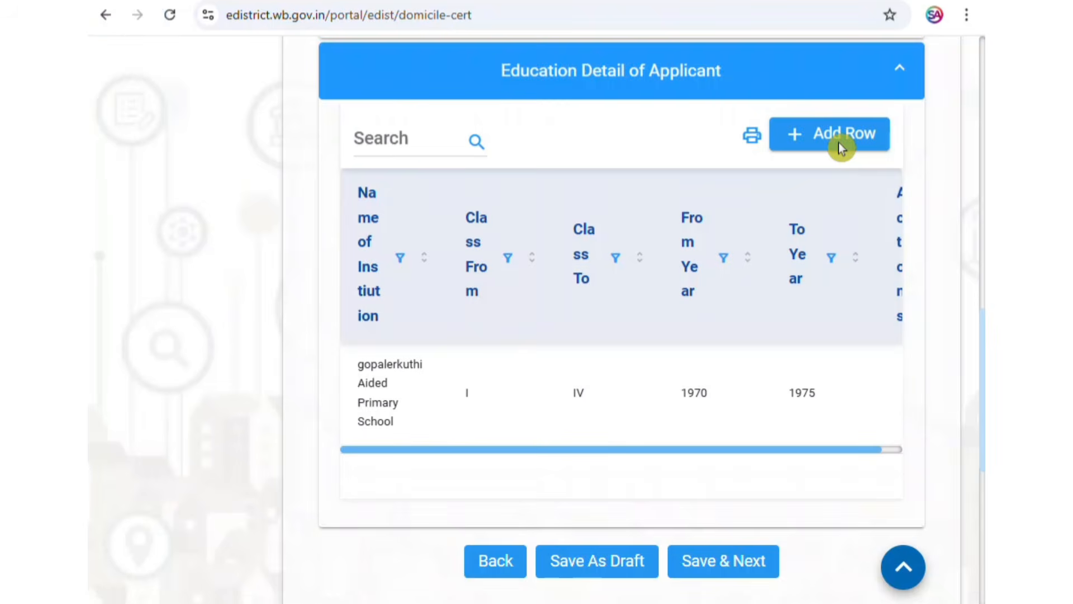
pyautogui.moveTo(979, 392)
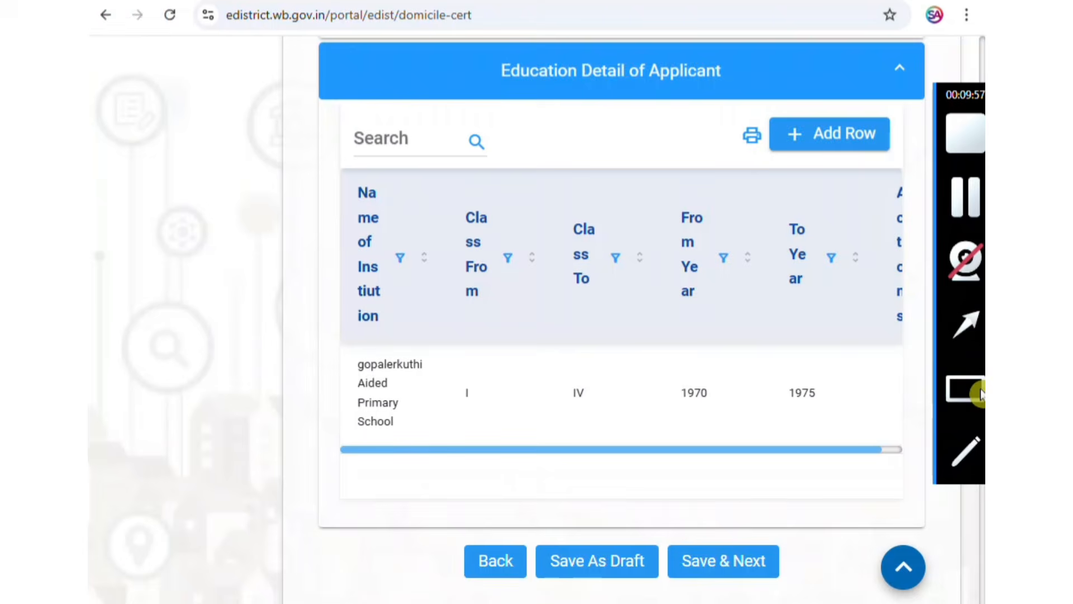
pyautogui.moveTo(662, 533); pyautogui.dragTo(812, 586)
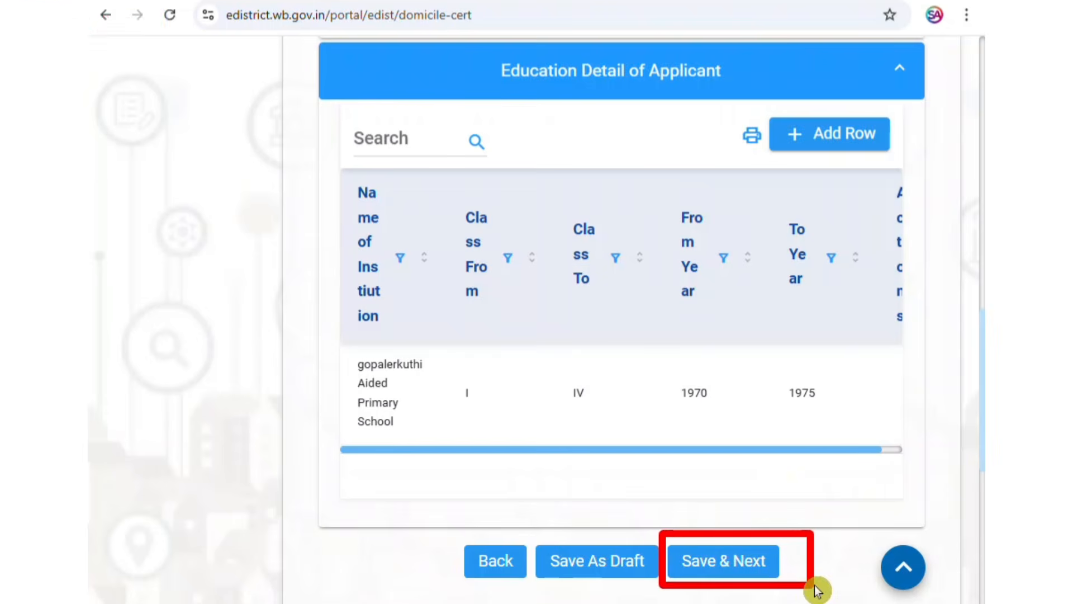
pyautogui.click(967, 205)
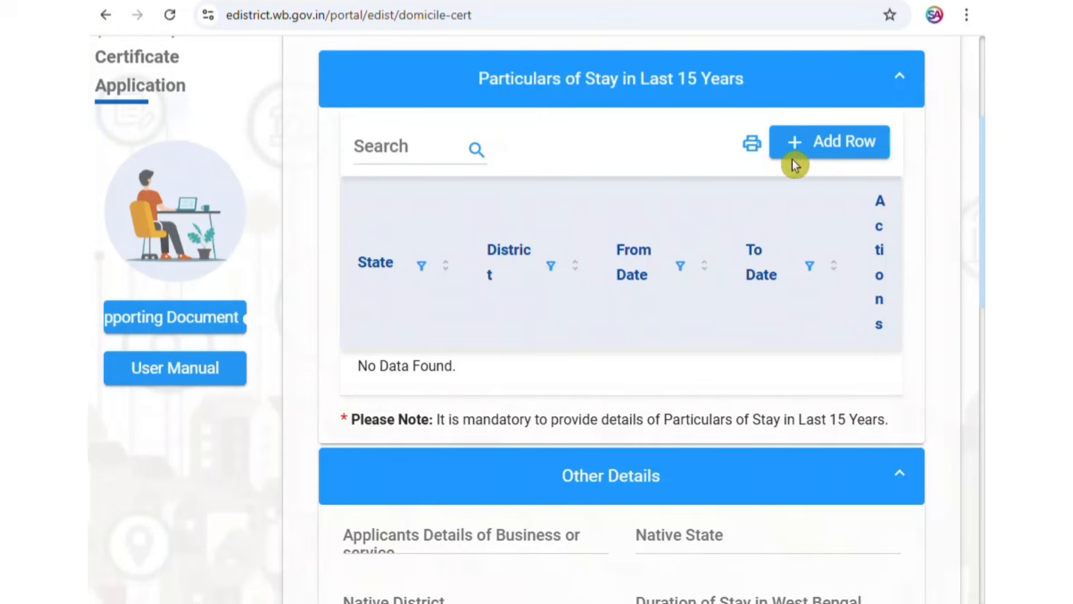
# Start a new row in the 15-year stay particulars and fill its address by setting Same Address As to Permanent Address of Applicant.
pyautogui.click(826, 145)
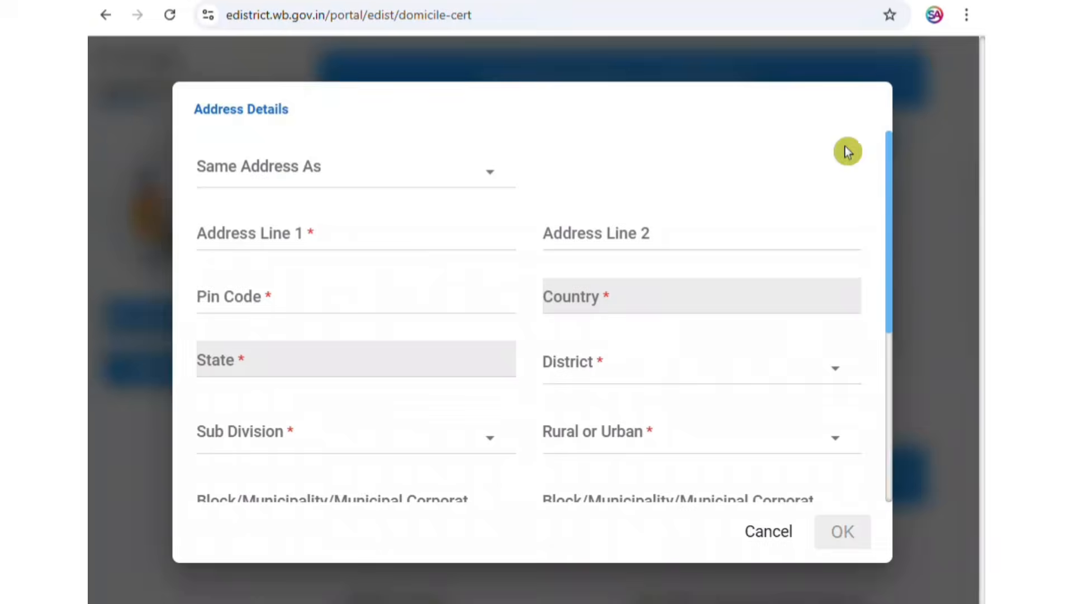
pyautogui.moveTo(959, 189)
pyautogui.click(417, 169)
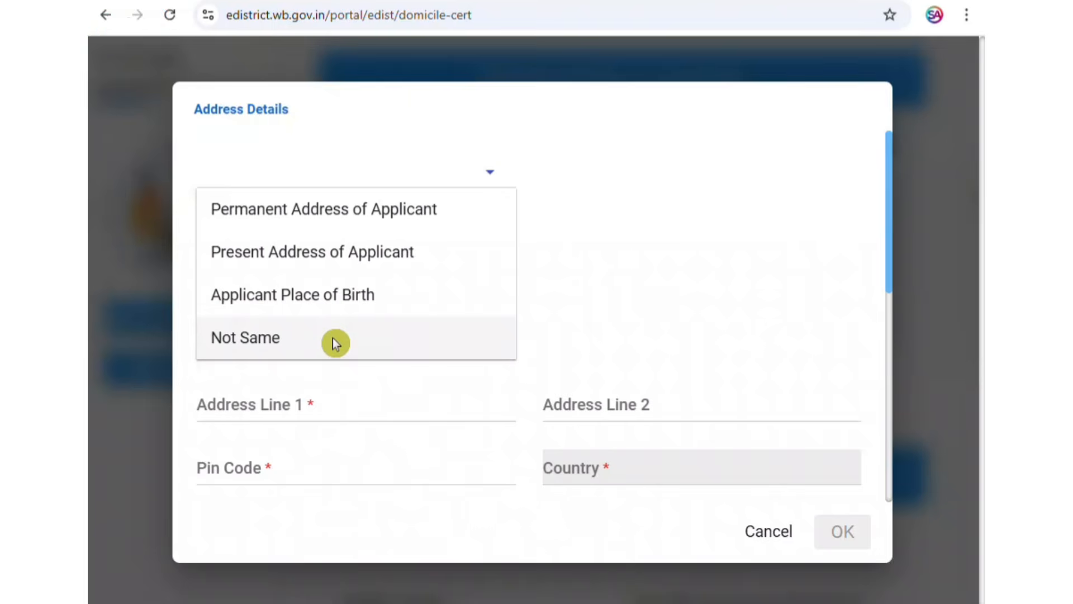
pyautogui.click(336, 216)
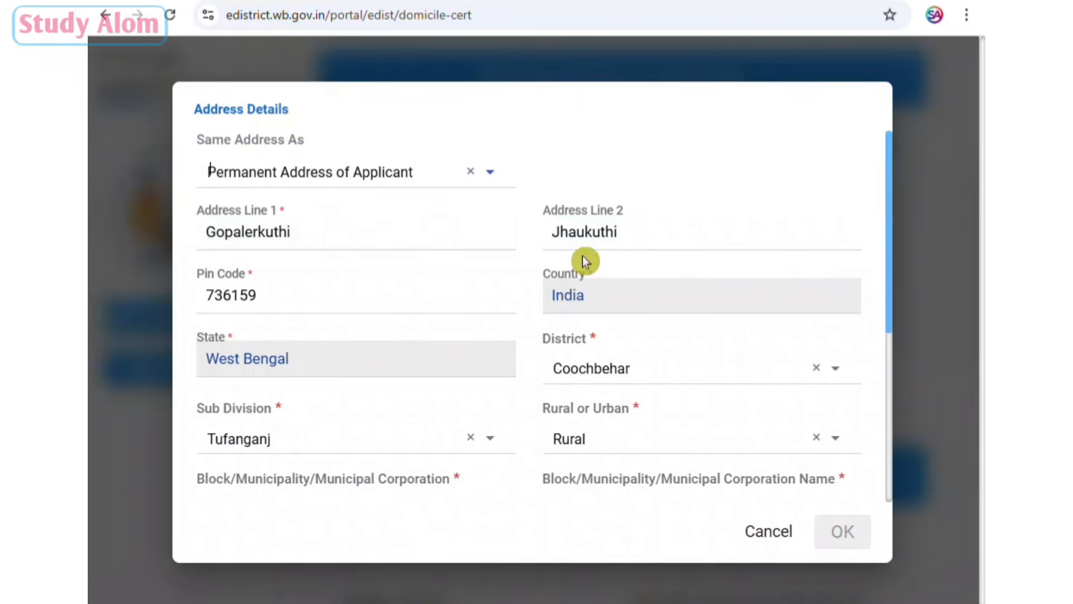
pyautogui.scroll(-4, 702, 292)
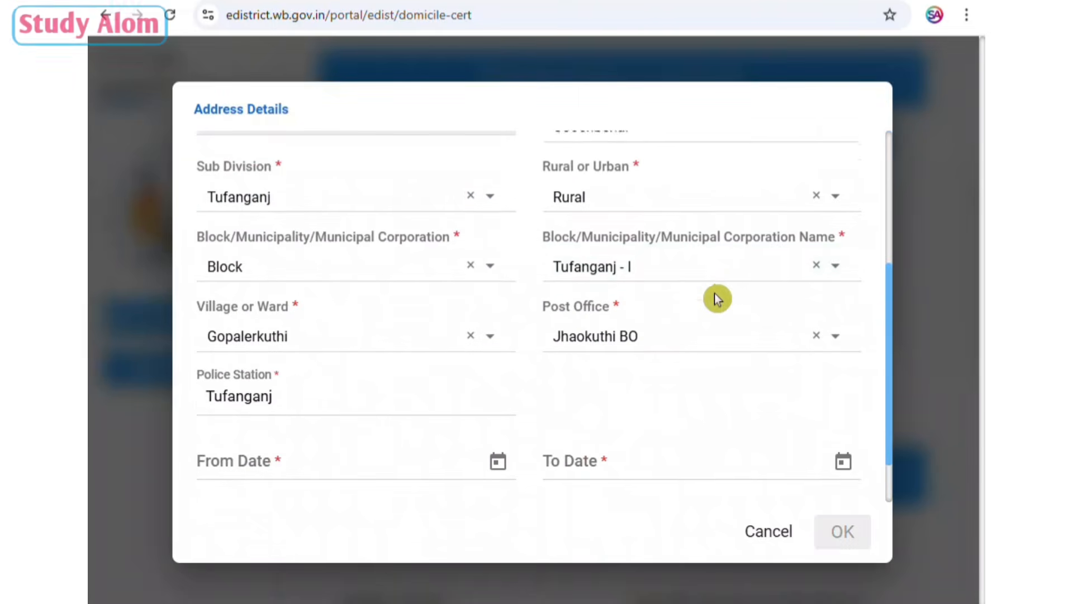
pyautogui.scroll(-1, 512, 404)
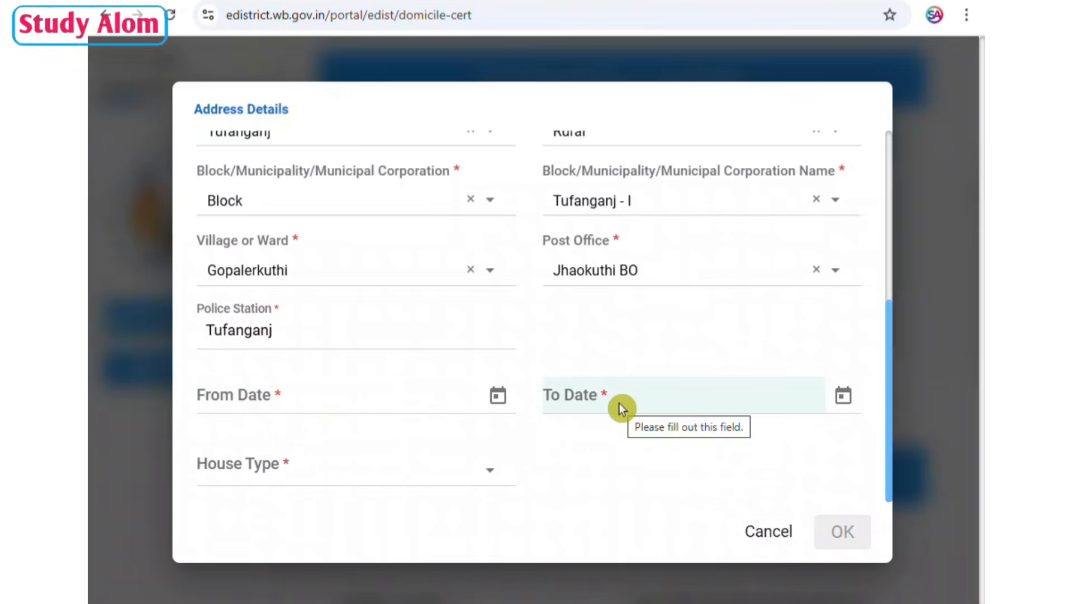
# Set the stay's From Date to 01/01/1965, To Date to 01/01/2025 and House Type to Own, and confirm the row.
pyautogui.click(327, 404)
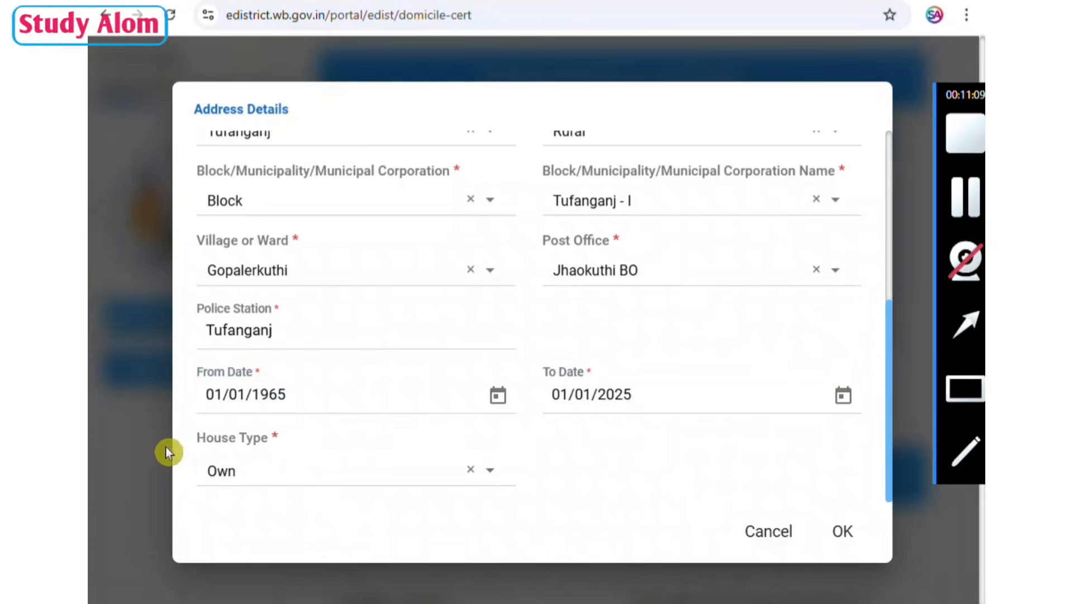
pyautogui.click(427, 468)
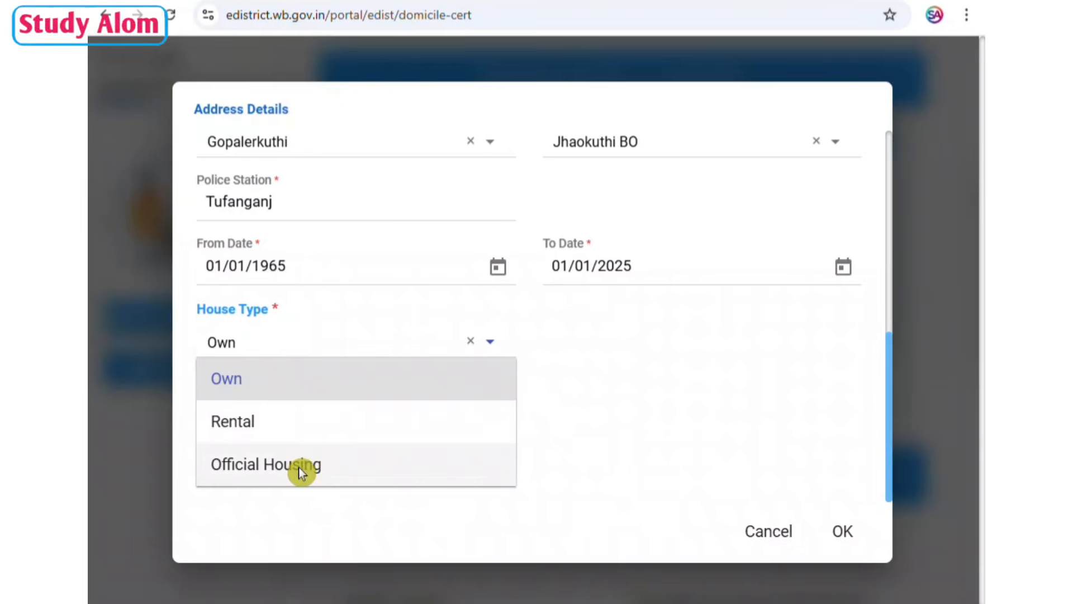
pyautogui.click(265, 381)
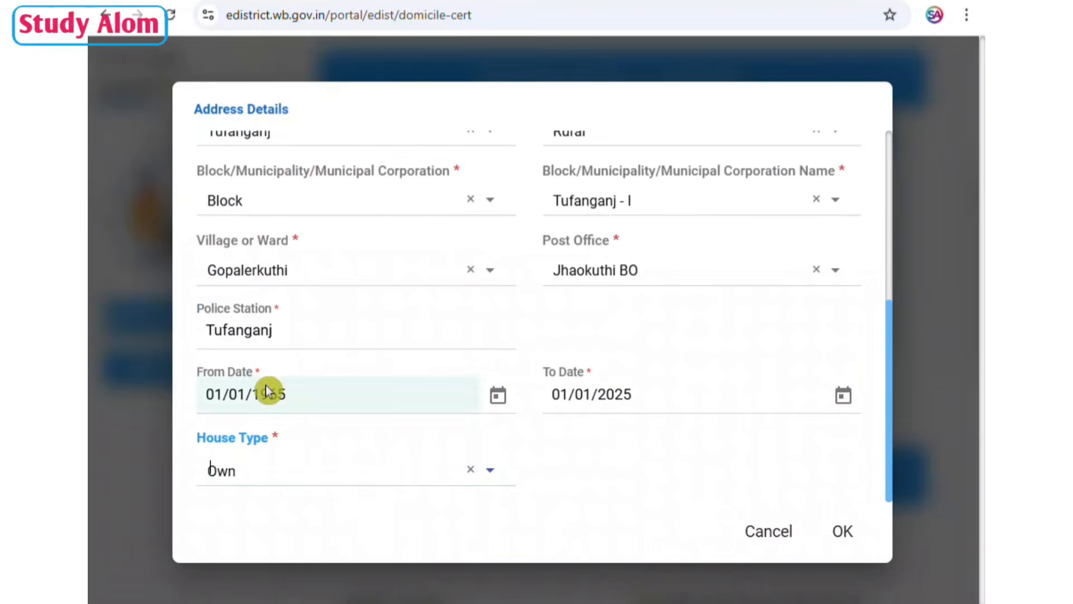
pyautogui.click(841, 530)
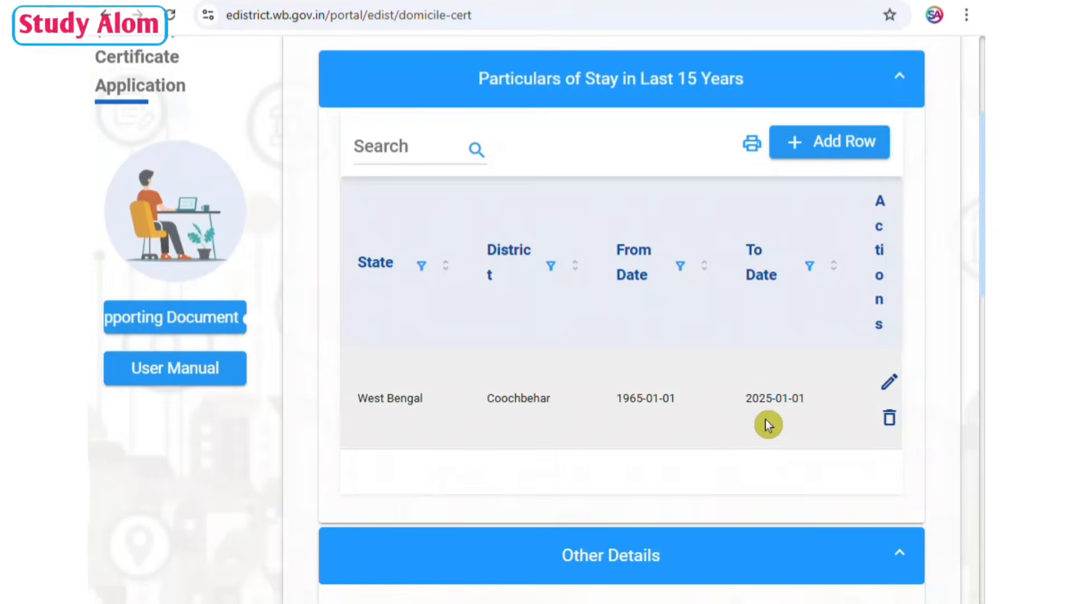
# In Other Details, answer NO to whether the applicant or parents possess any immovable property.
pyautogui.scroll(-4, 766, 418)
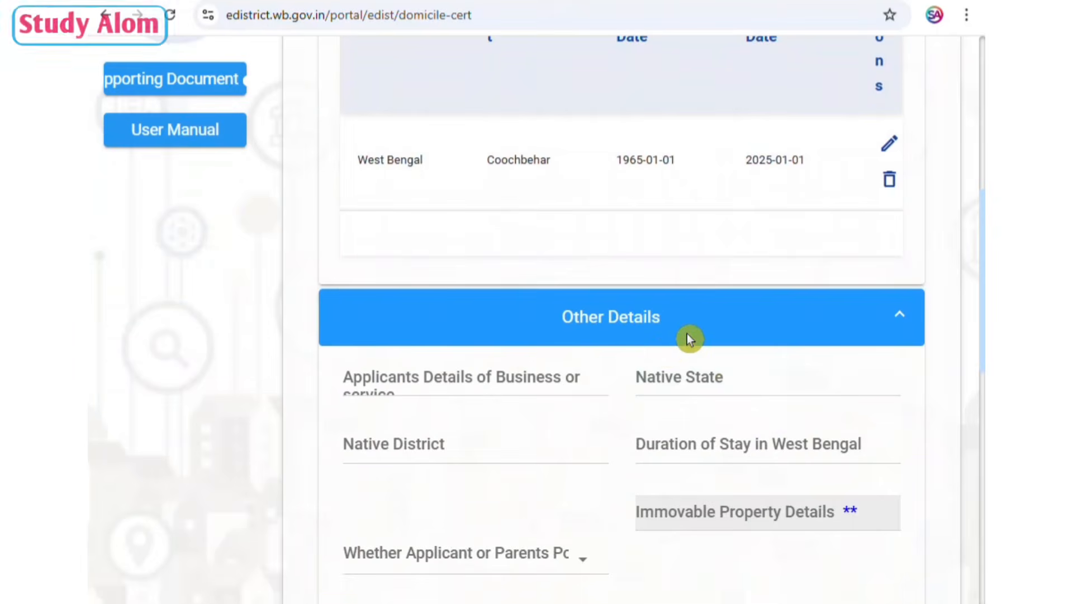
pyautogui.scroll(-4, 692, 334)
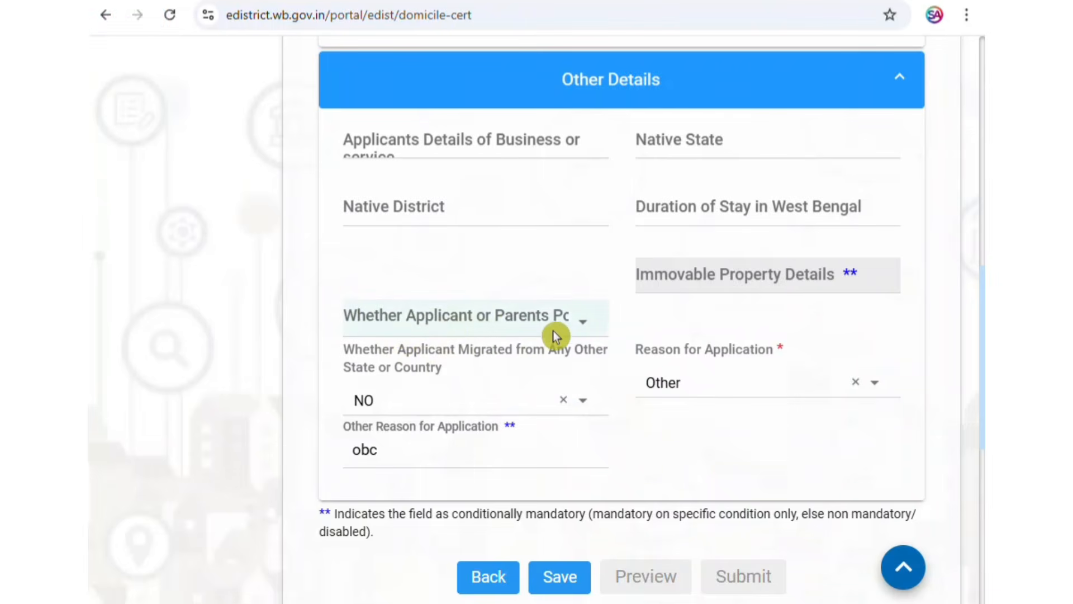
pyautogui.click(581, 325)
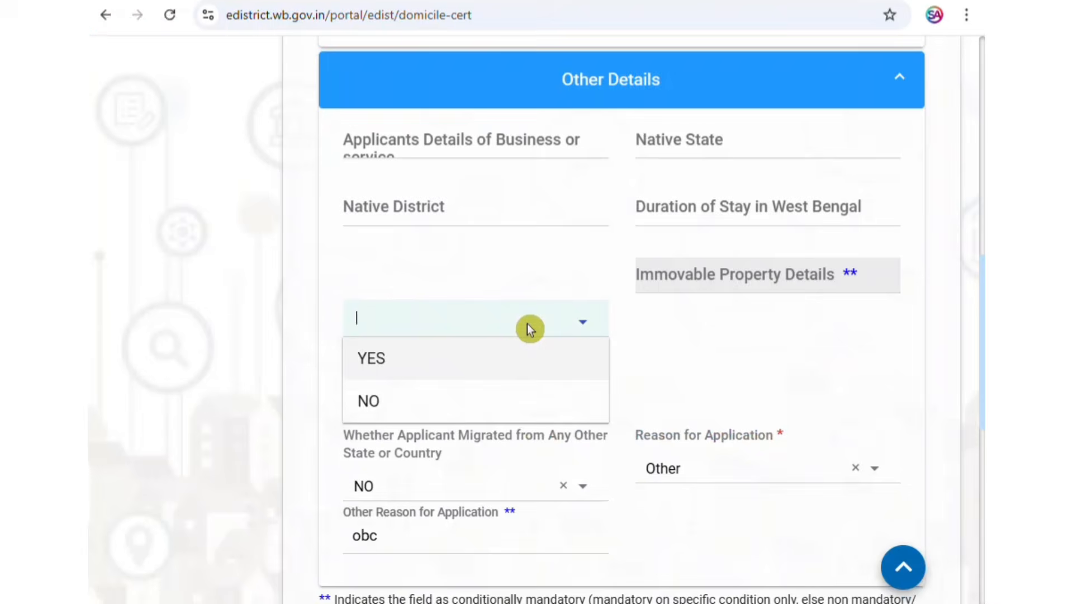
pyautogui.click(441, 403)
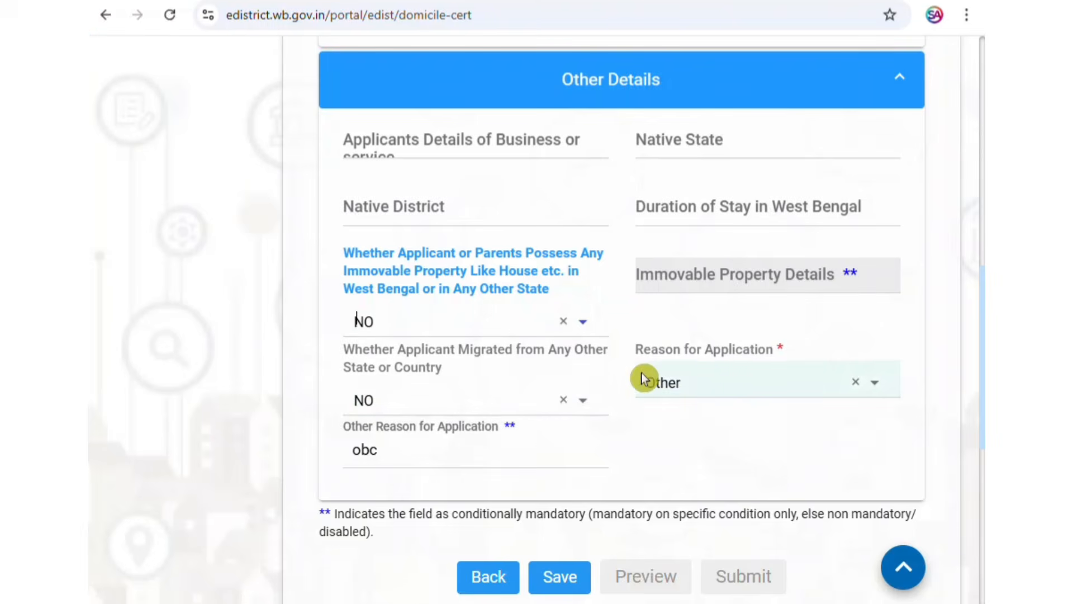
# Choose Other as the Reason for Application and save the form.
pyautogui.click(722, 387)
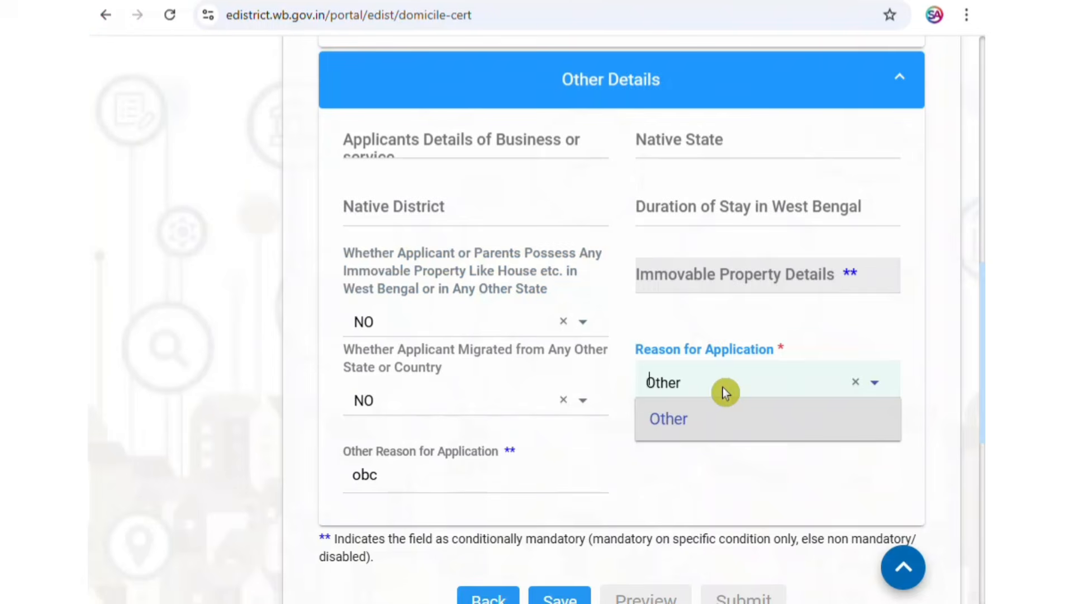
pyautogui.click(707, 420)
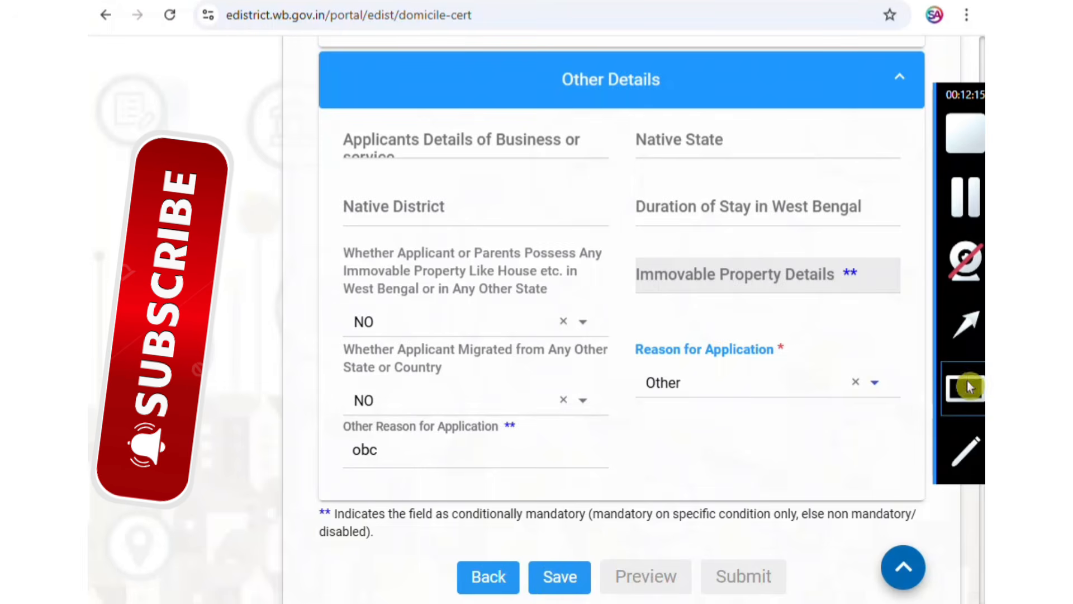
pyautogui.click(970, 387)
pyautogui.moveTo(521, 549); pyautogui.dragTo(603, 600)
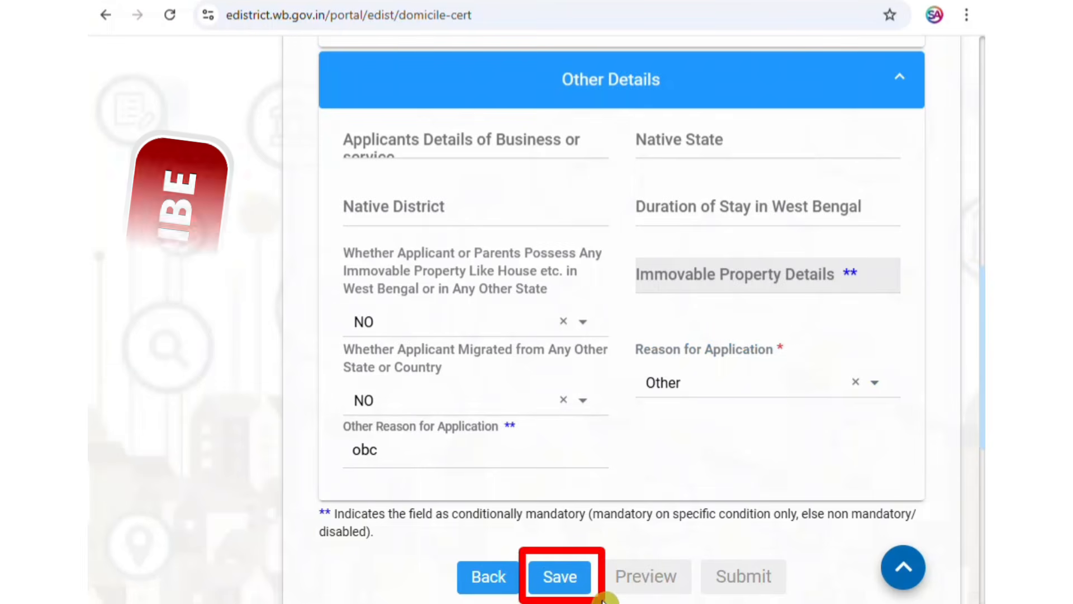
pyautogui.click(956, 205)
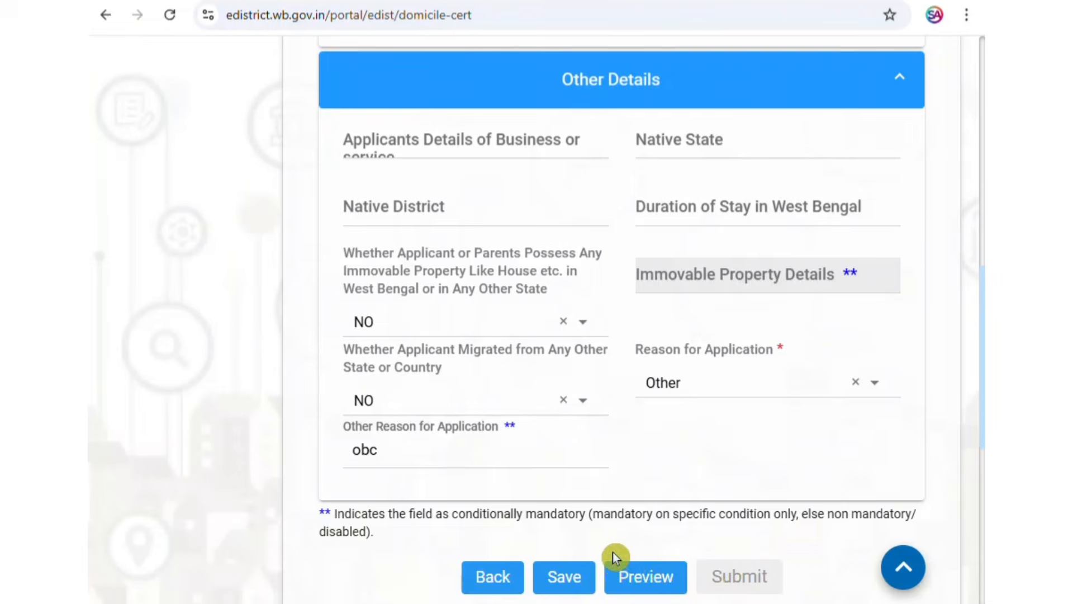
# Preview the completed application, review its pages down to the stay particulars and other details, and close the preview.
pyautogui.click(644, 575)
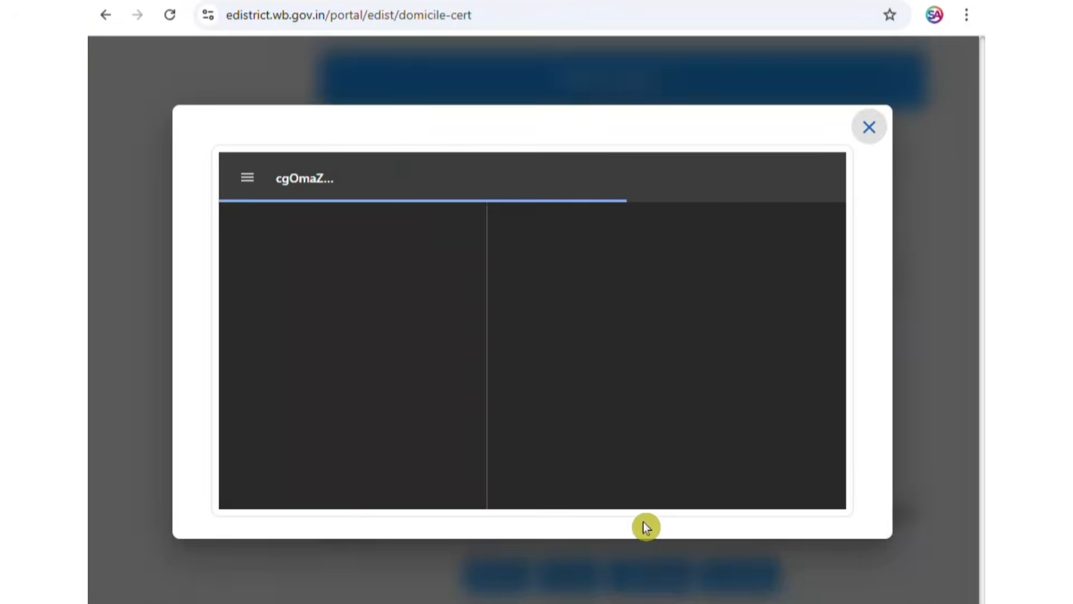
pyautogui.scroll(-10, 663, 380)
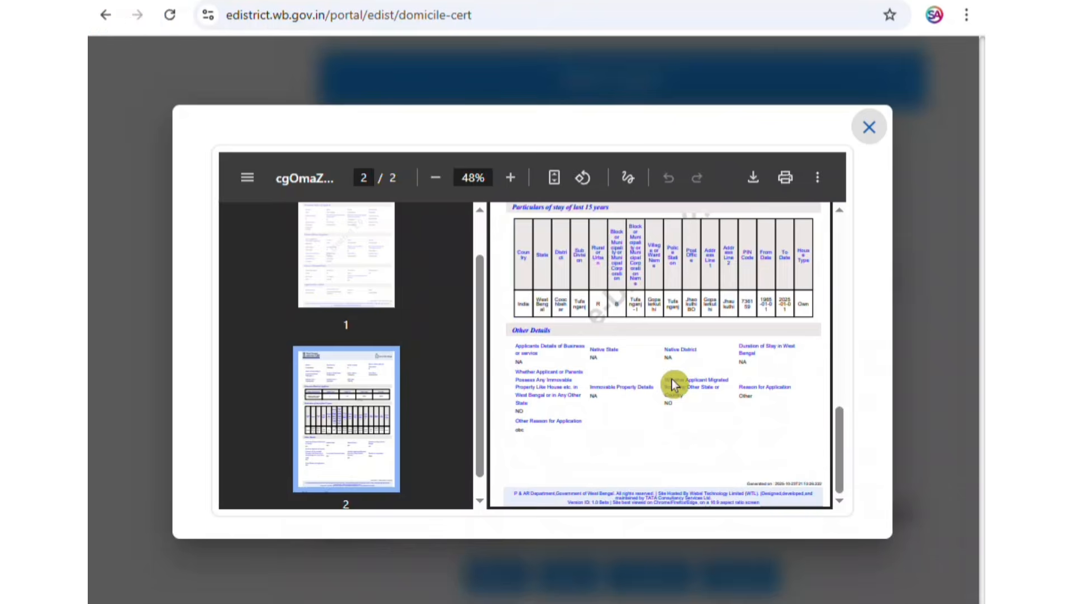
pyautogui.scroll(10, 673, 378)
pyautogui.moveTo(979, 208)
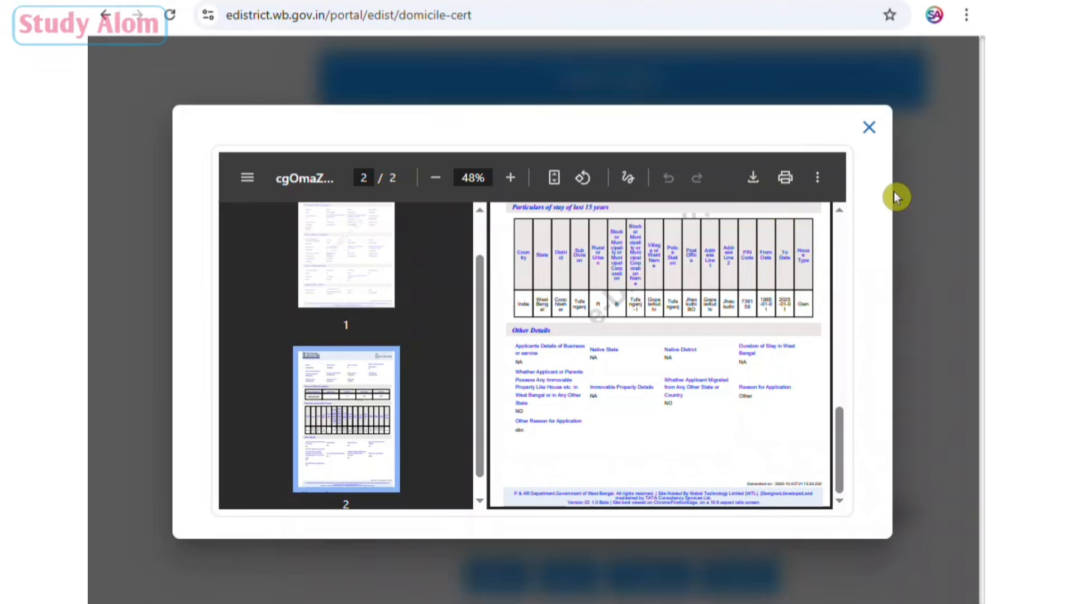
pyautogui.click(871, 129)
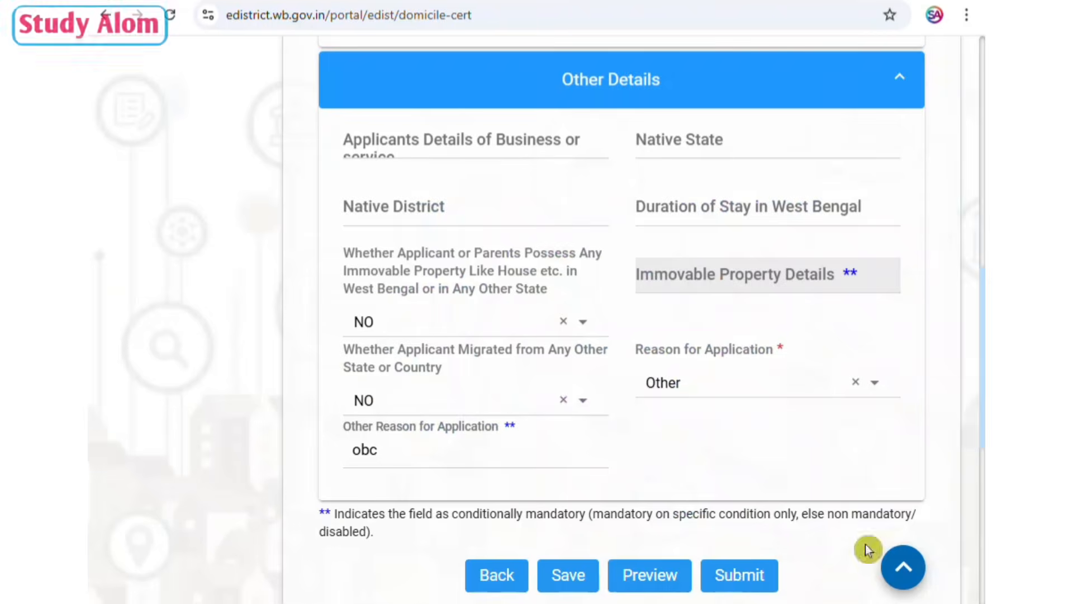
# Submit the form to reach the document uploads and set the Identity Proof document to Voter ID.
pyautogui.click(970, 409)
pyautogui.moveTo(702, 550); pyautogui.dragTo(785, 597)
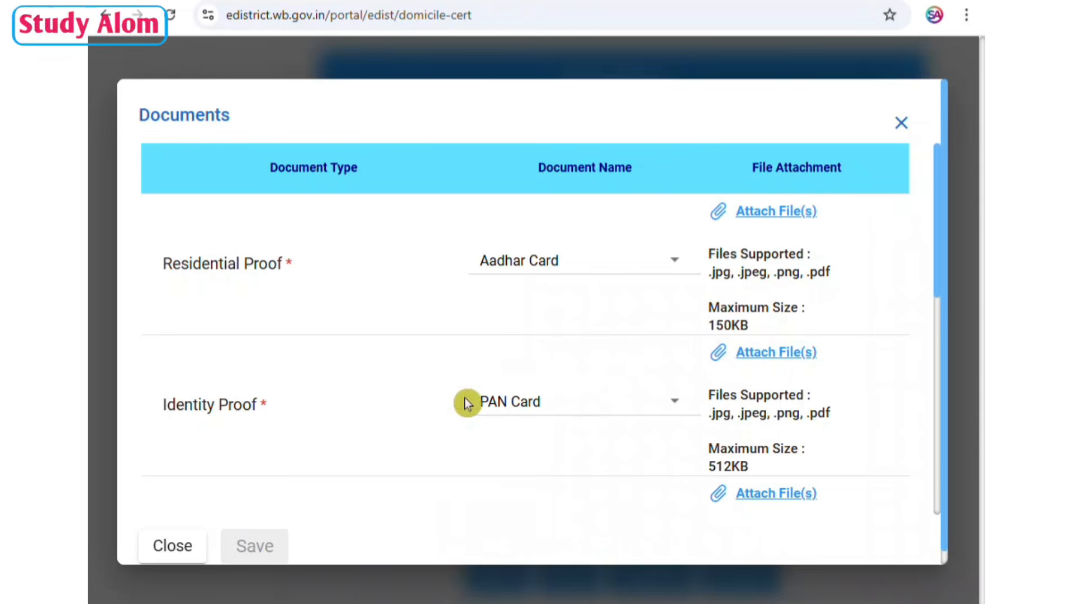
pyautogui.click(559, 403)
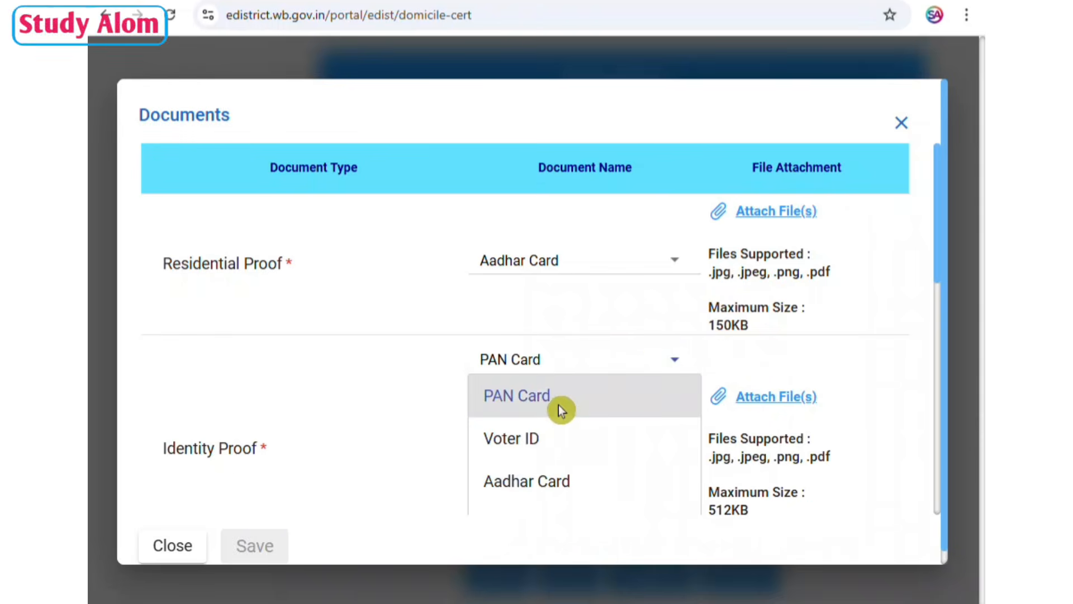
pyautogui.click(558, 446)
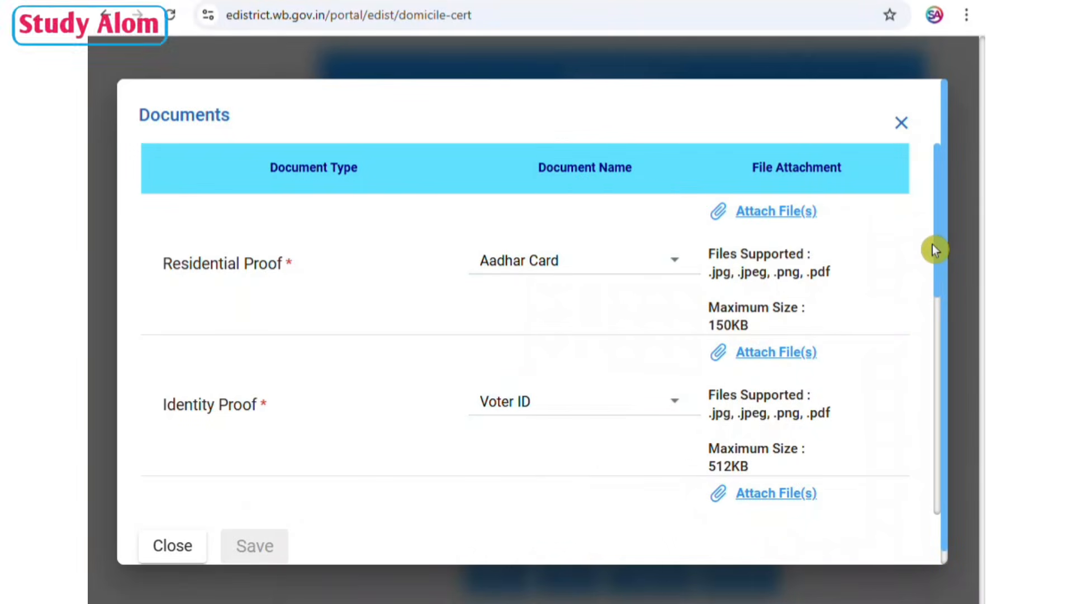
# Choose Other Document for Other Relevant Documents, attach its 1972 jomir PDF file and accept the declaration.
pyautogui.scroll(-4, 931, 270)
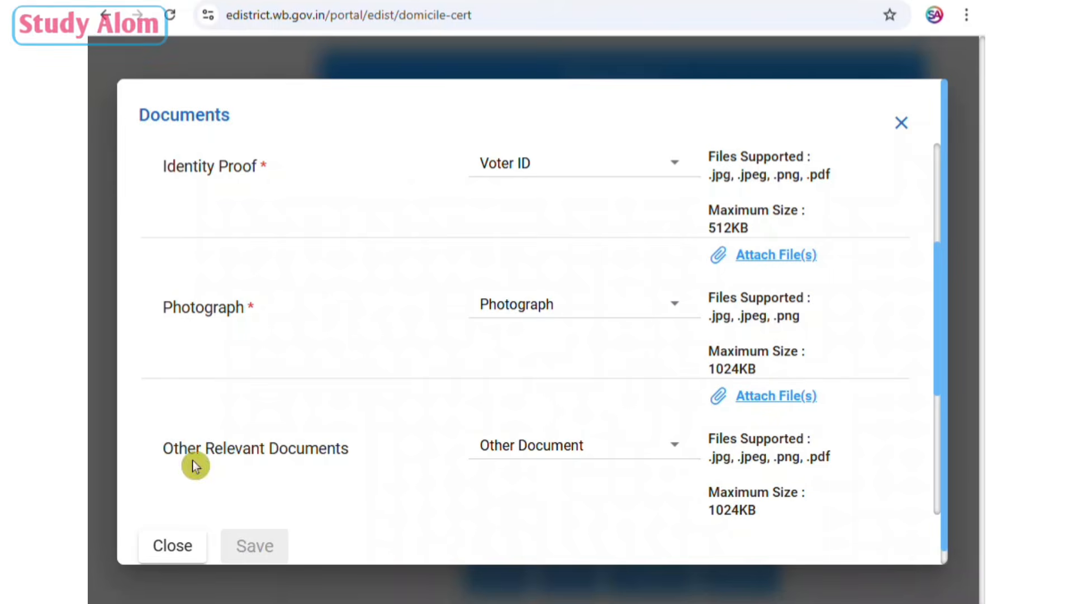
pyautogui.click(582, 441)
pyautogui.click(584, 437)
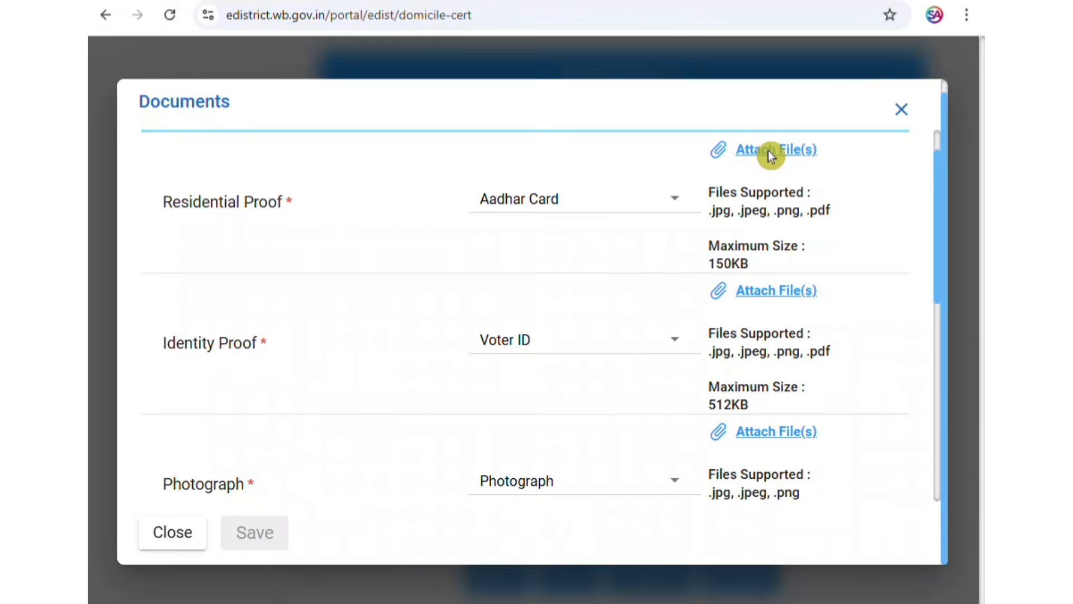
pyautogui.moveTo(975, 226)
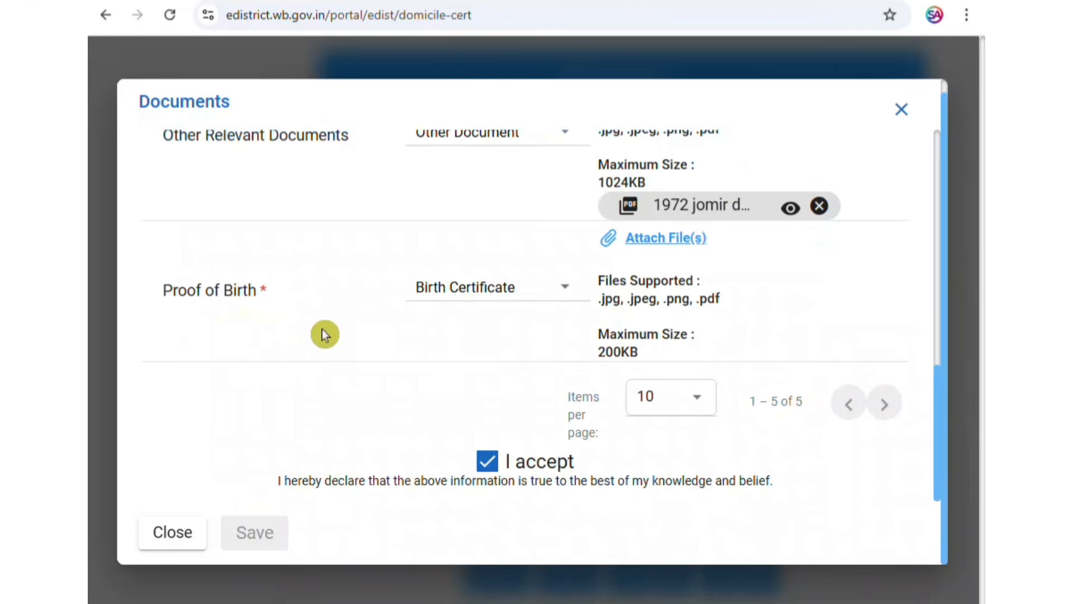
# Choose Birth Certificate for Proof of Birth, attach the voter card PDF file to it and save the documents.
pyautogui.click(495, 290)
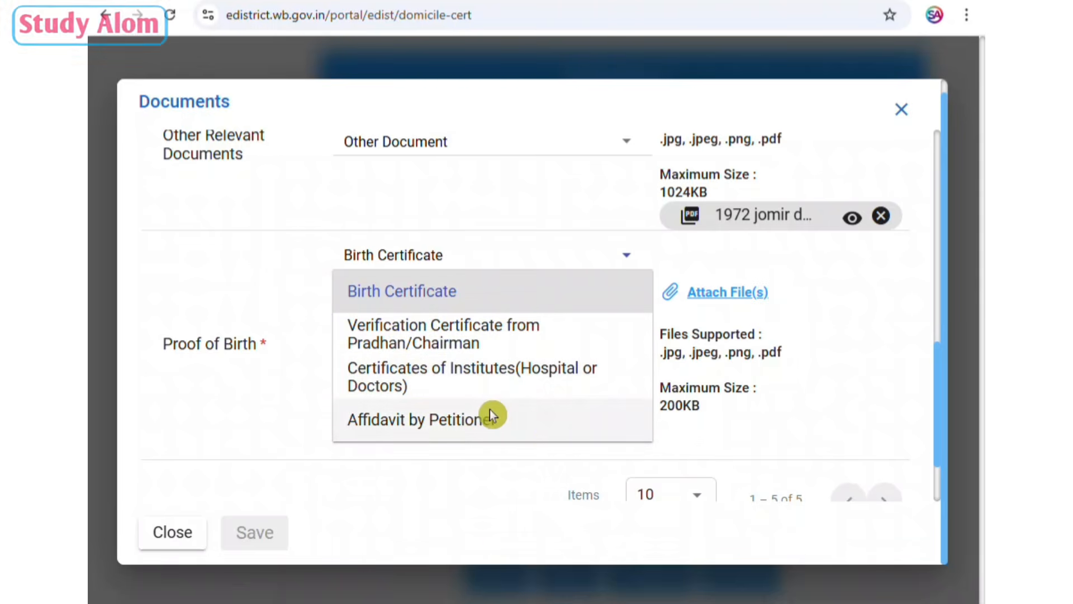
pyautogui.click(439, 294)
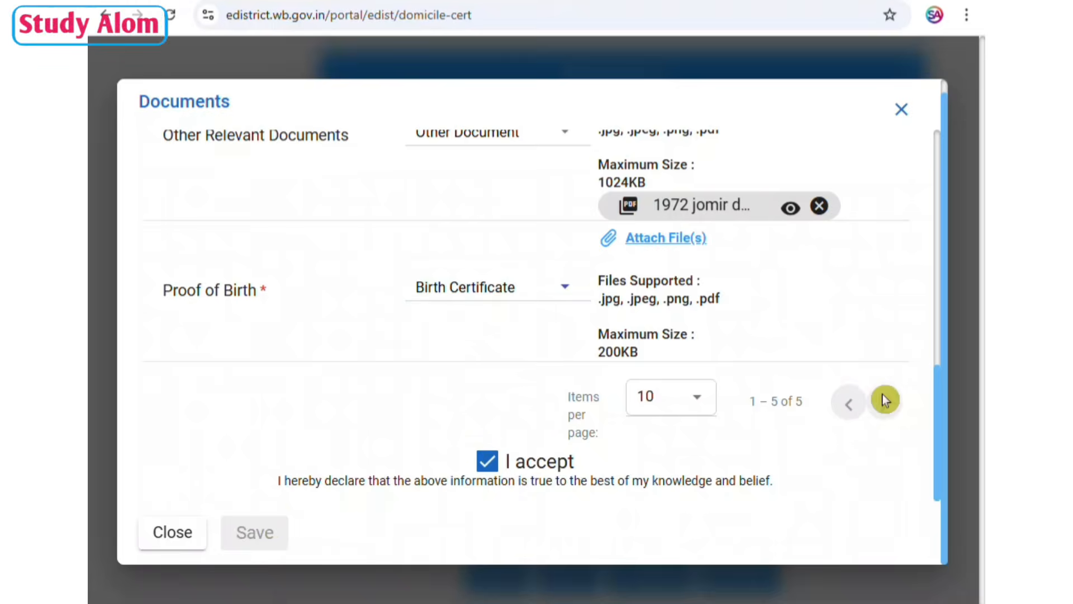
pyautogui.moveTo(966, 199)
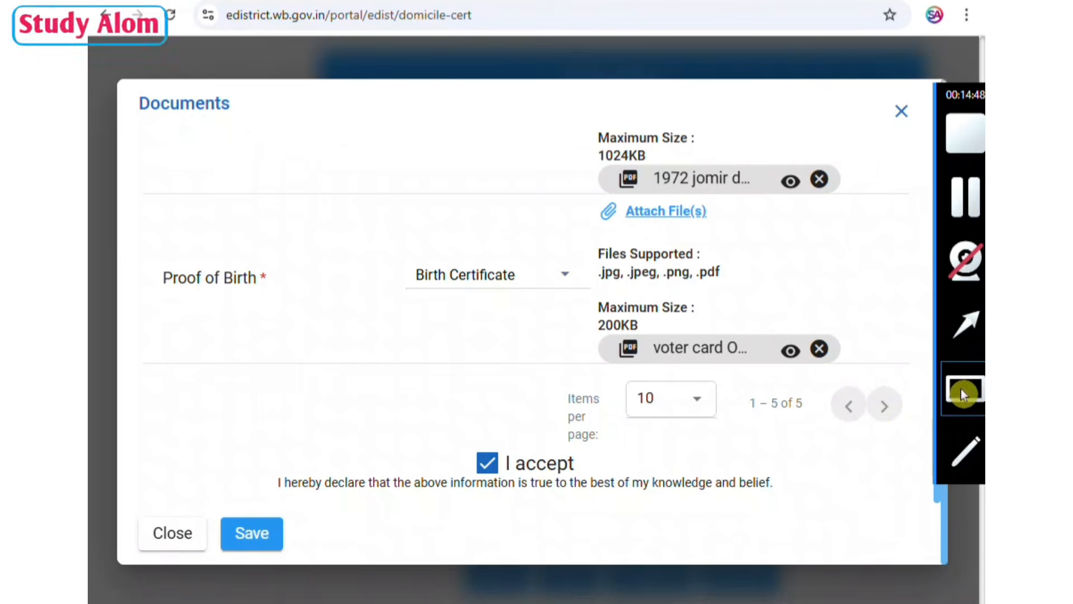
pyautogui.moveTo(205, 494); pyautogui.dragTo(323, 560)
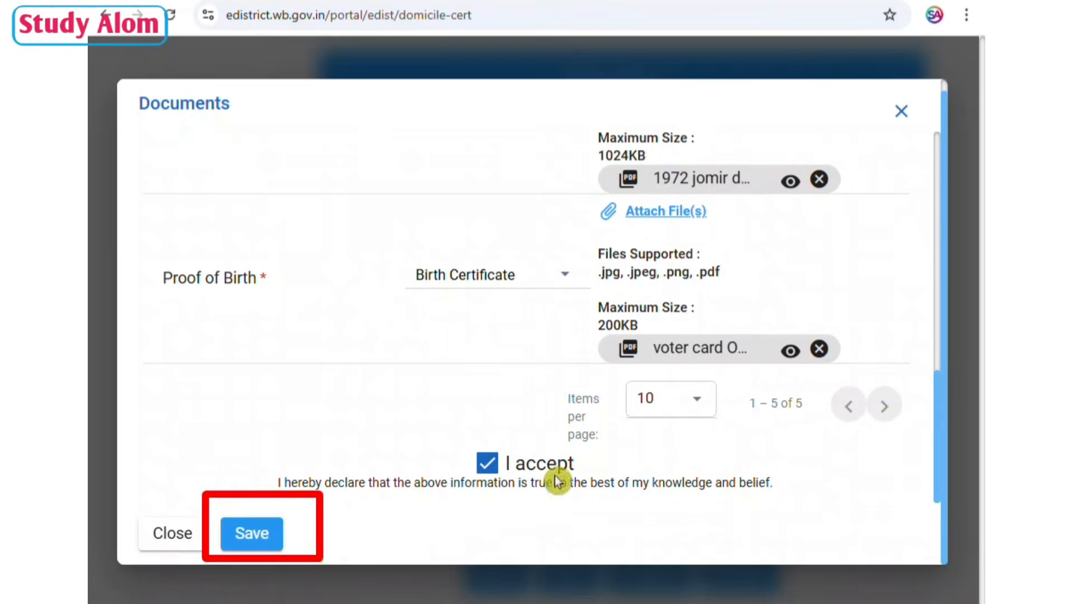
pyautogui.moveTo(969, 245)
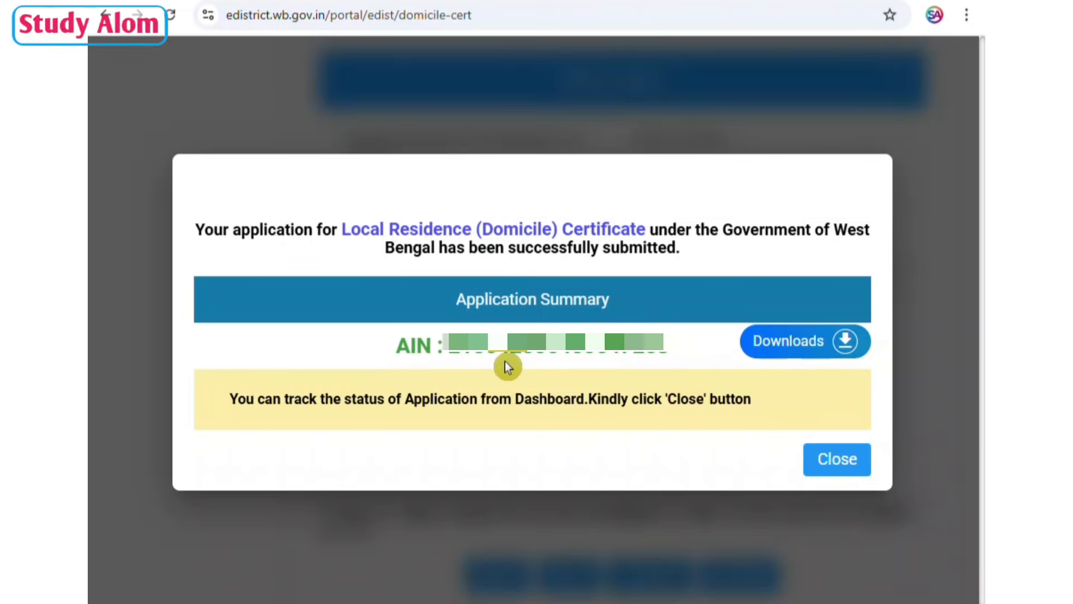
# Download the application acknowledgement, open the PDF and review its application summary and contact details.
pyautogui.click(806, 349)
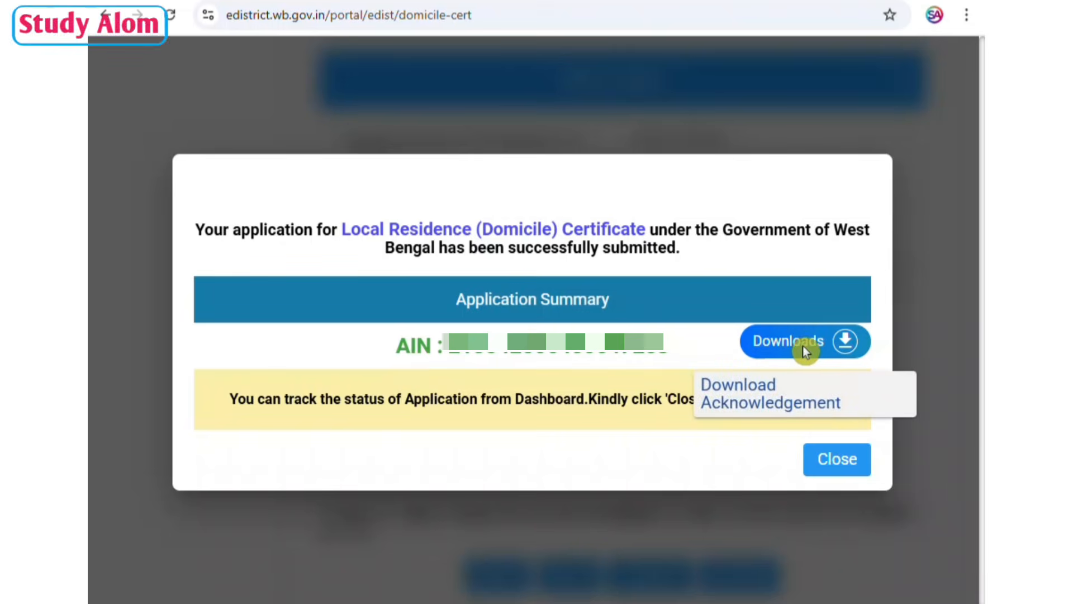
pyautogui.click(815, 343)
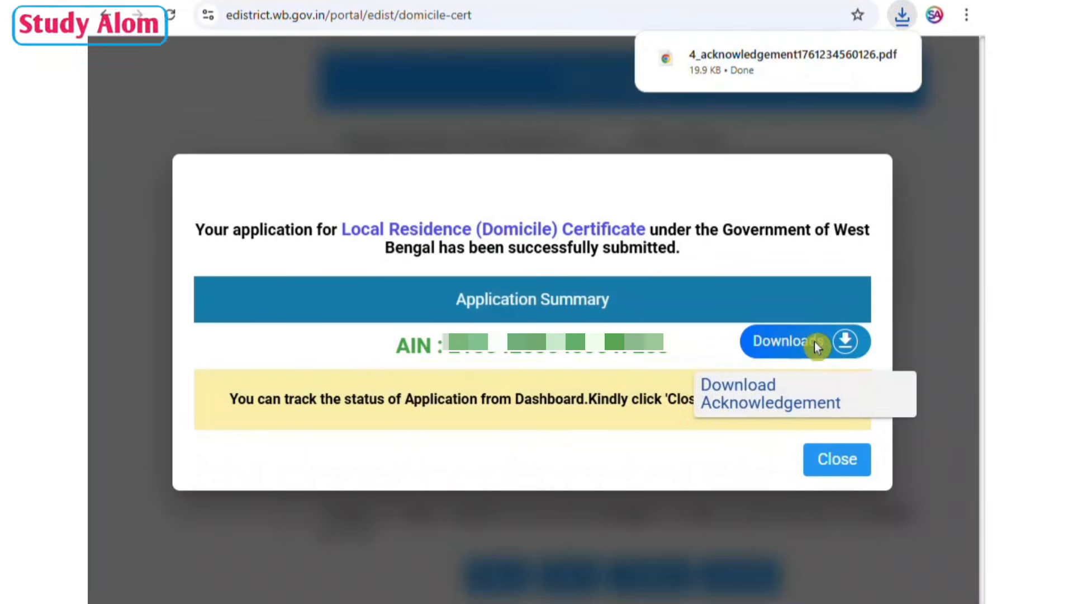
pyautogui.click(777, 71)
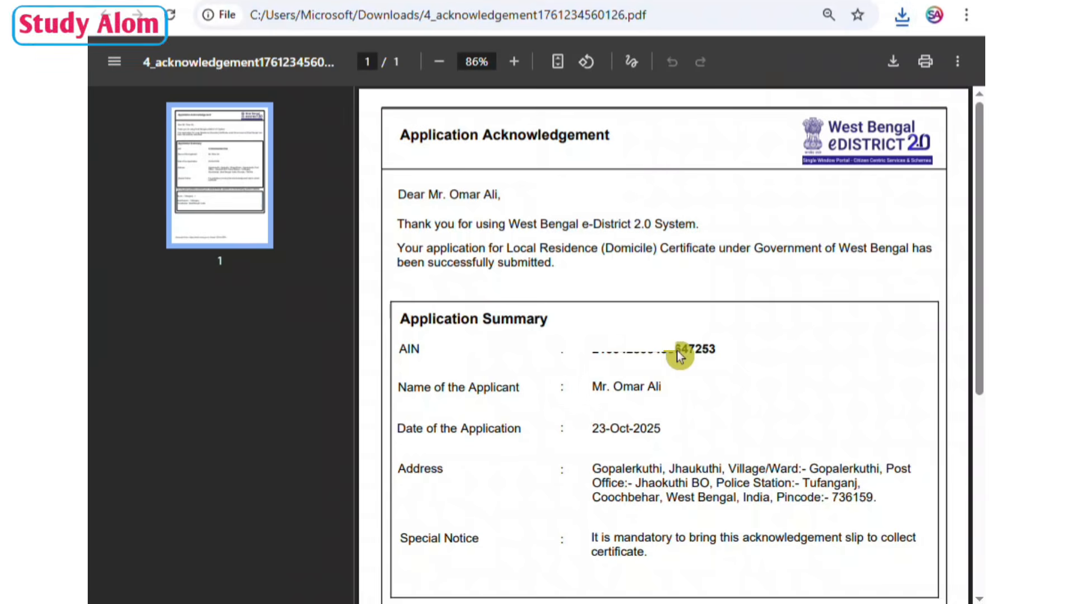
pyautogui.scroll(-4, 812, 357)
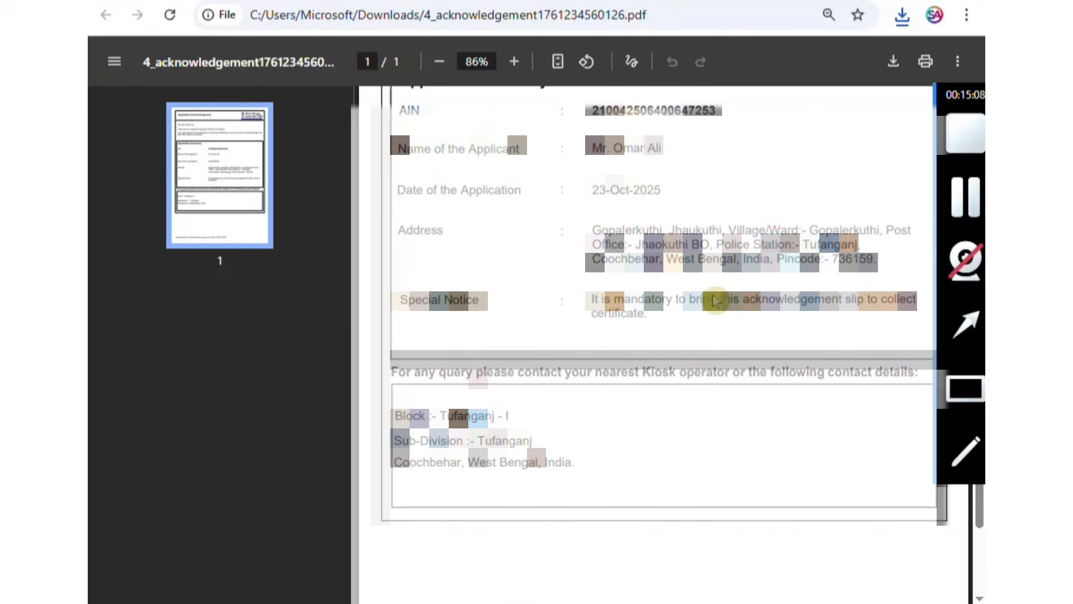
pyautogui.scroll(5, 715, 302)
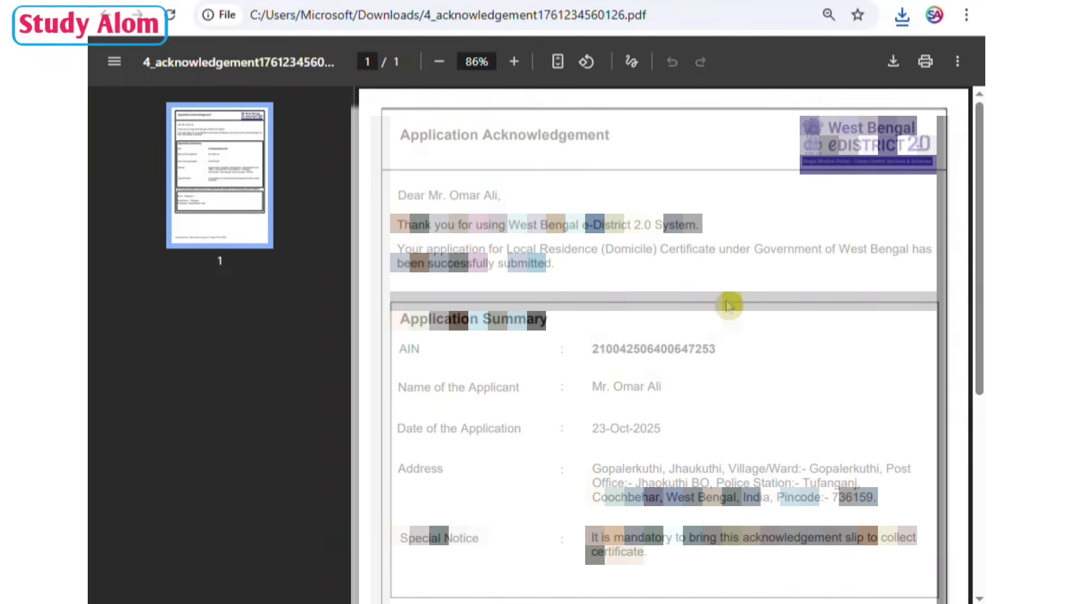